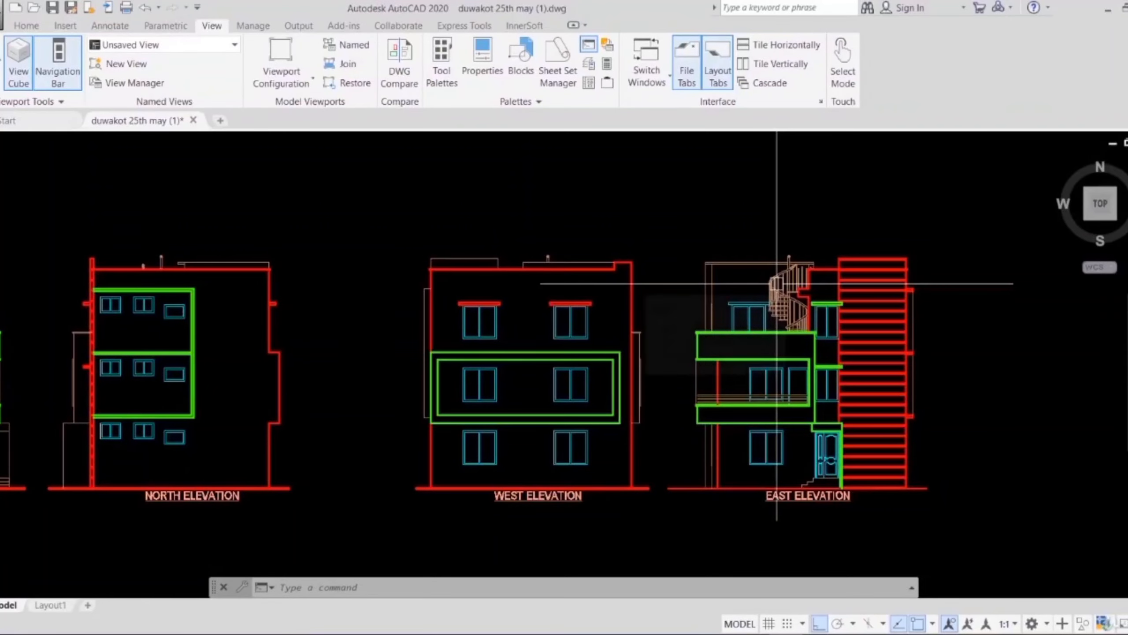
Step: Examine the ground floor plan's room layout and the columns and W1 windows along its grid A wall
{"action": "scroll", "coordinate": [647, 362], "scroll_direction": "down", "scroll_amount": 3}
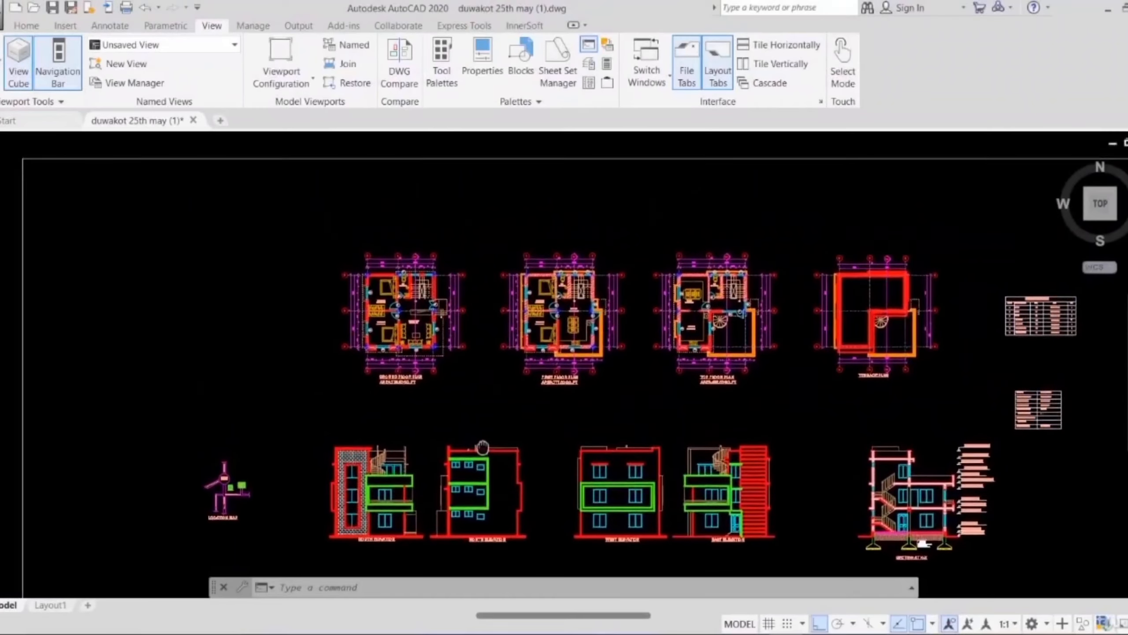
{"action": "middle_click_drag", "start_coordinate": [478, 446], "coordinate": [486, 461]}
{"action": "scroll", "coordinate": [408, 351], "scroll_direction": "up", "scroll_amount": 4}
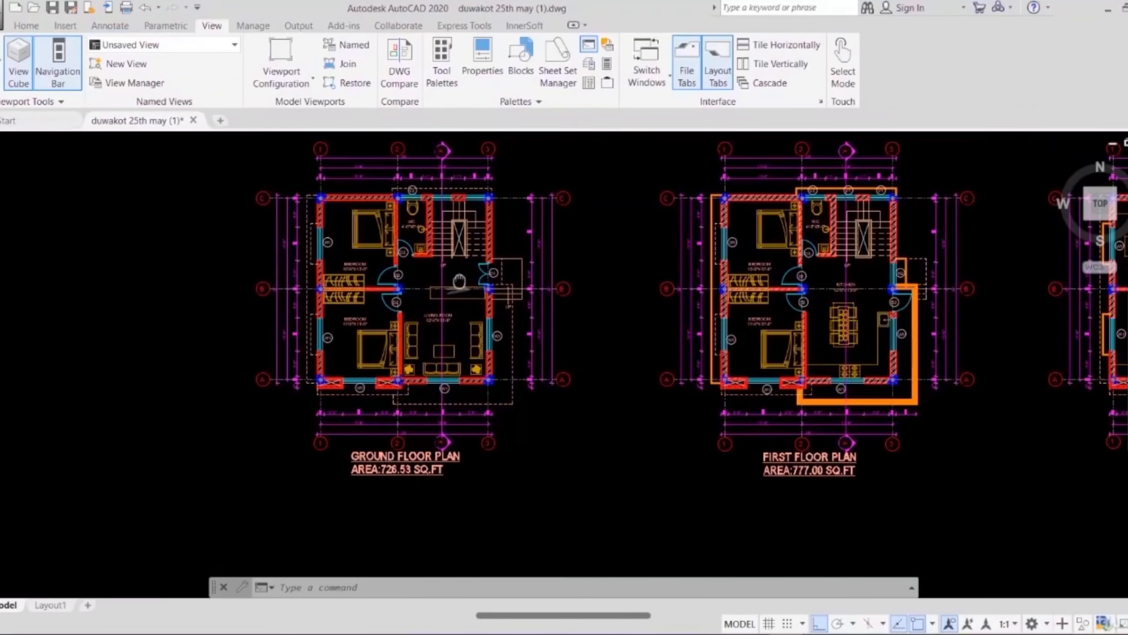
{"action": "scroll", "coordinate": [469, 308], "scroll_direction": "up", "scroll_amount": 5}
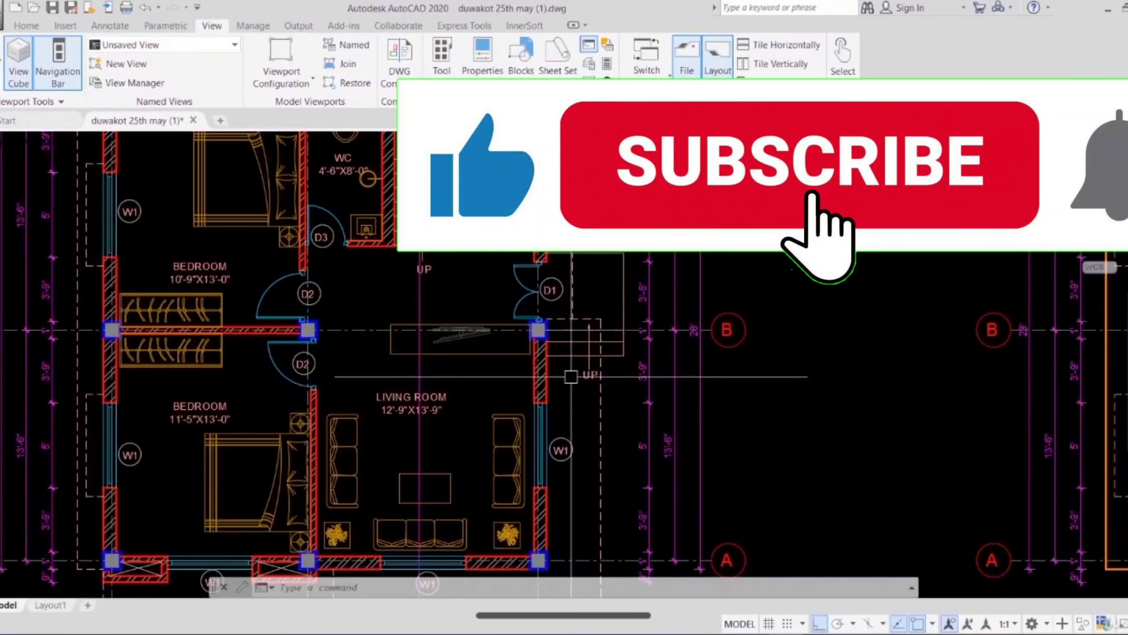
{"action": "scroll", "coordinate": [577, 316], "scroll_direction": "down", "scroll_amount": 2}
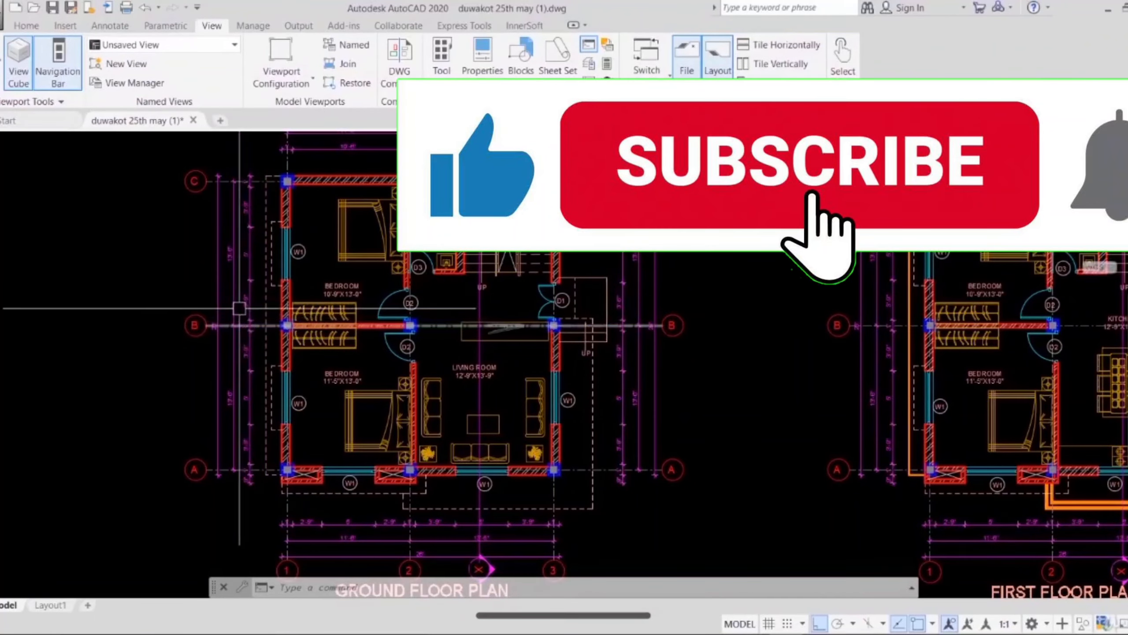
{"action": "middle_click_drag", "start_coordinate": [214, 321], "coordinate": [211, 355]}
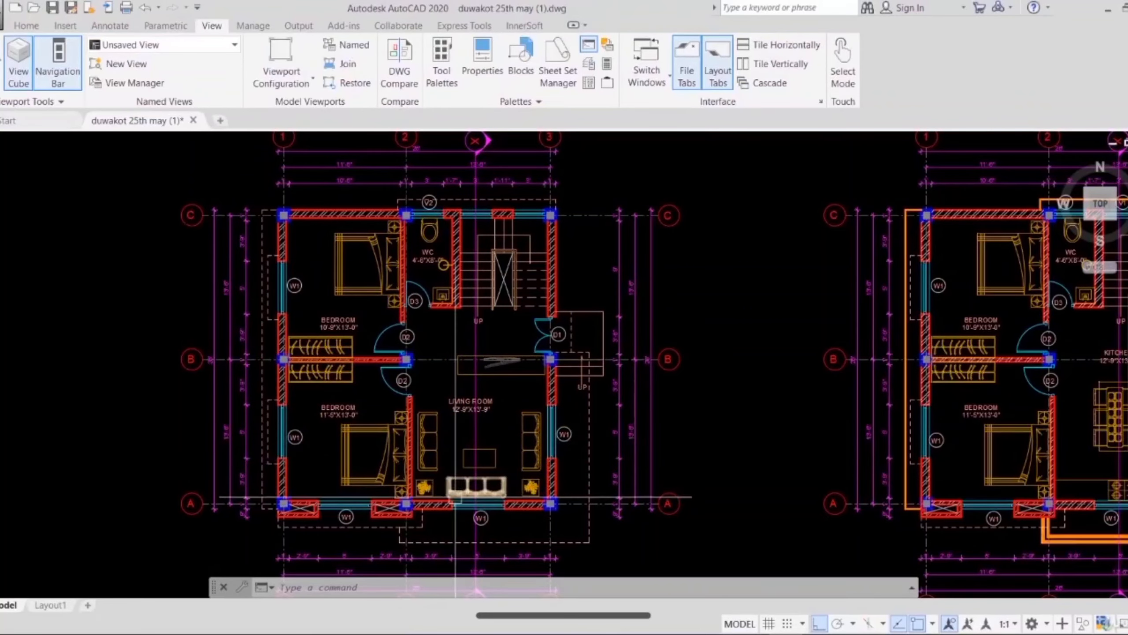
{"action": "middle_click_drag", "start_coordinate": [451, 490], "coordinate": [451, 358]}
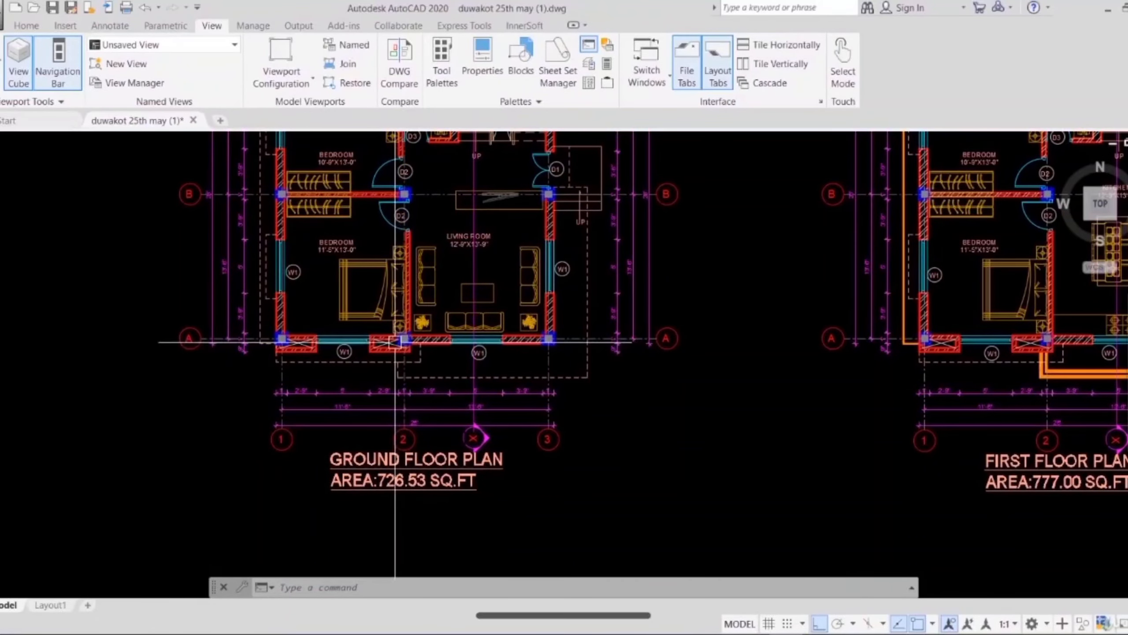
{"action": "scroll", "coordinate": [395, 341], "scroll_direction": "up", "scroll_amount": 4}
{"action": "scroll", "coordinate": [370, 327], "scroll_direction": "up", "scroll_amount": 2}
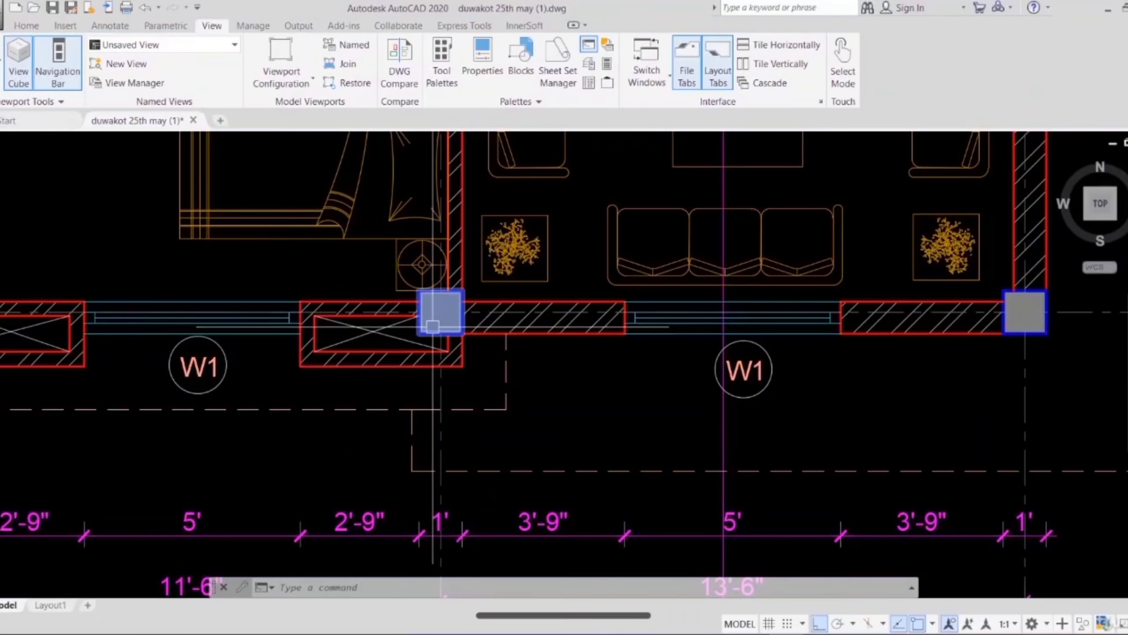
Step: Compare the south elevation's brick-hatched wall with the ground floor plan above it
{"action": "scroll", "coordinate": [433, 326], "scroll_direction": "down", "scroll_amount": 4}
{"action": "middle_click_drag", "start_coordinate": [433, 327], "coordinate": [431, 201]}
{"action": "scroll", "coordinate": [431, 201], "scroll_direction": "down", "scroll_amount": 4}
{"action": "middle_click_drag", "start_coordinate": [357, 448], "coordinate": [369, 375]}
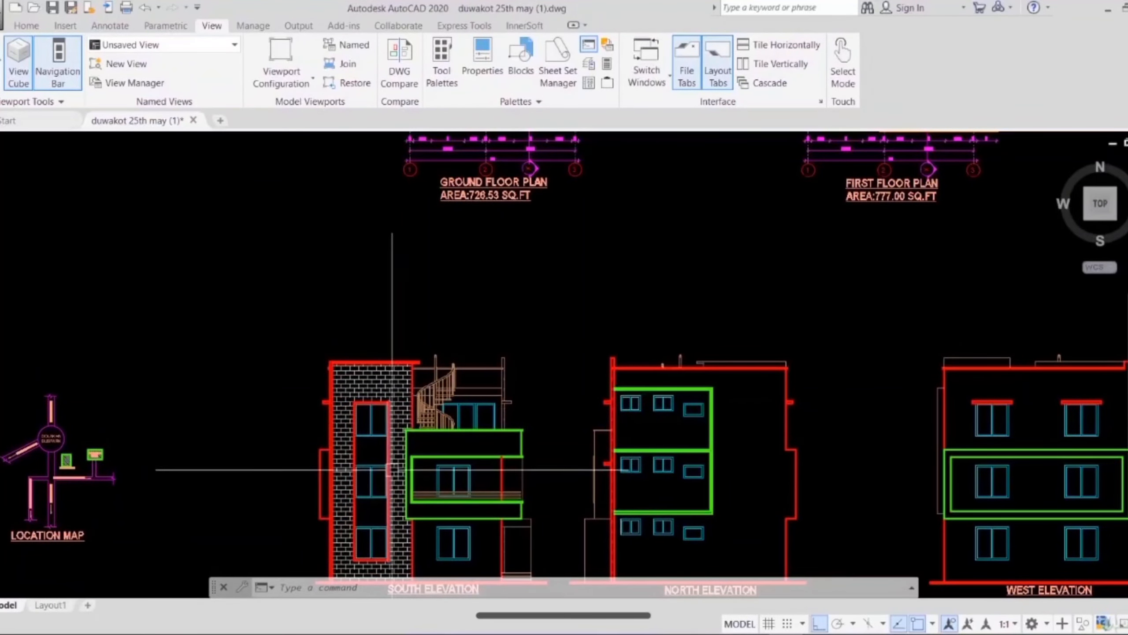
{"action": "mouse_move", "coordinate": [427, 222]}
{"action": "middle_mouse_down"}
{"action": "mouse_move", "coordinate": [431, 390]}
{"action": "mouse_move", "coordinate": [415, 214]}
{"action": "middle_mouse_up"}
{"action": "scroll", "coordinate": [468, 272], "scroll_direction": "up", "scroll_amount": 2}
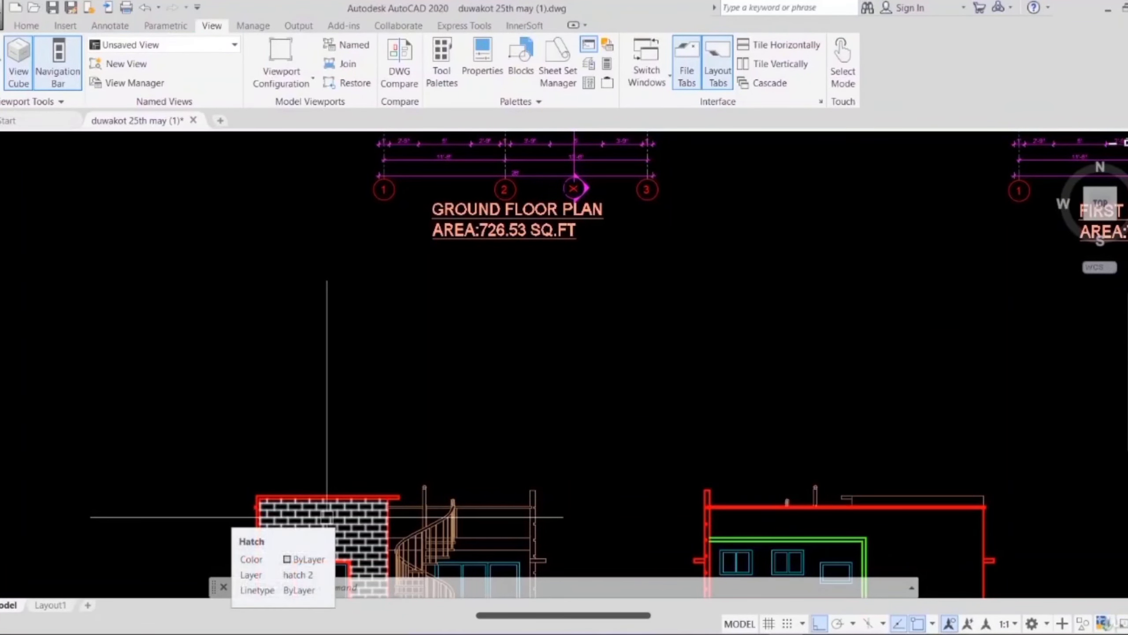
{"action": "middle_click_drag", "start_coordinate": [336, 351], "coordinate": [338, 528]}
{"action": "middle_click_drag", "start_coordinate": [464, 174], "coordinate": [451, 342]}
{"action": "scroll", "coordinate": [451, 342], "scroll_direction": "down", "scroll_amount": 2}
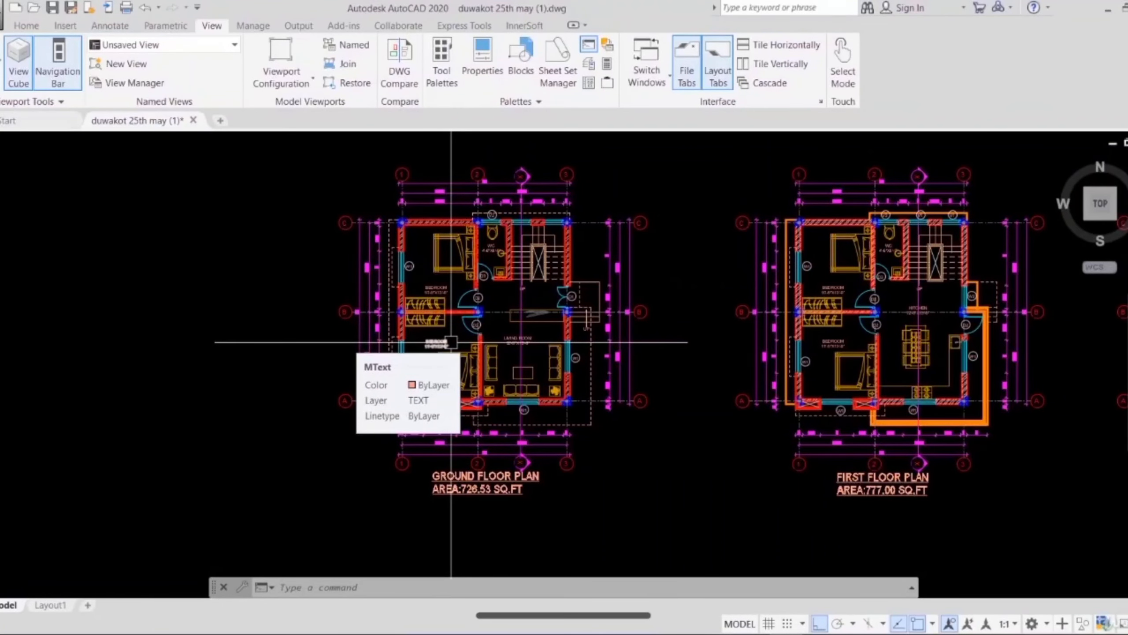
Step: Examine the entrance steps marked UP beside door D1 on the ground floor plan
{"action": "scroll", "coordinate": [504, 300], "scroll_direction": "up", "scroll_amount": 3}
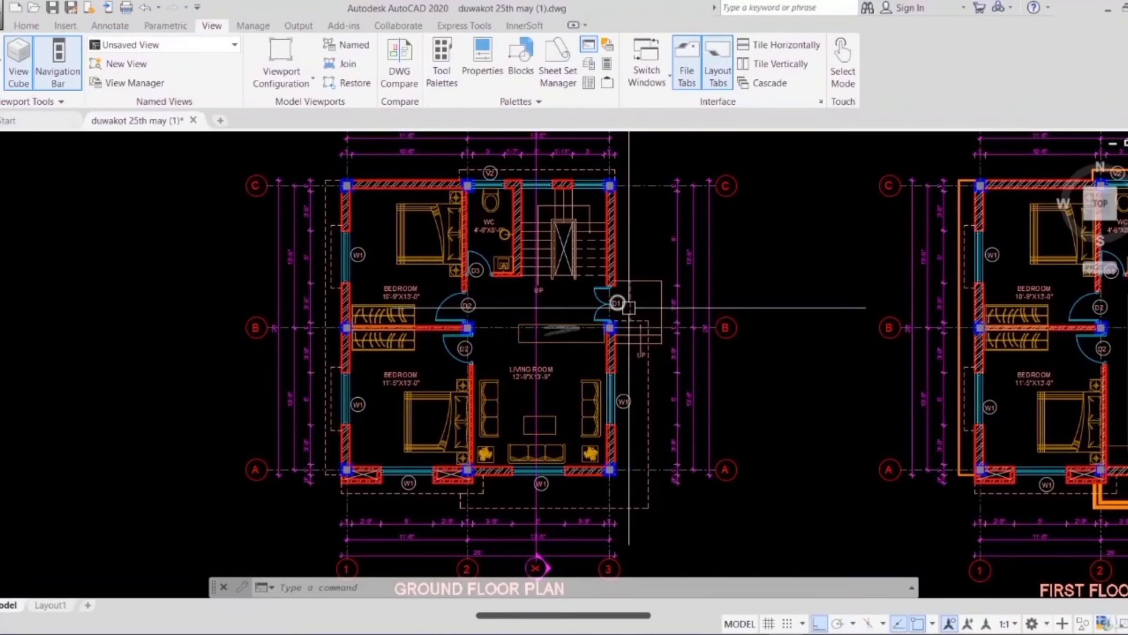
{"action": "scroll", "coordinate": [633, 395], "scroll_direction": "up", "scroll_amount": 3}
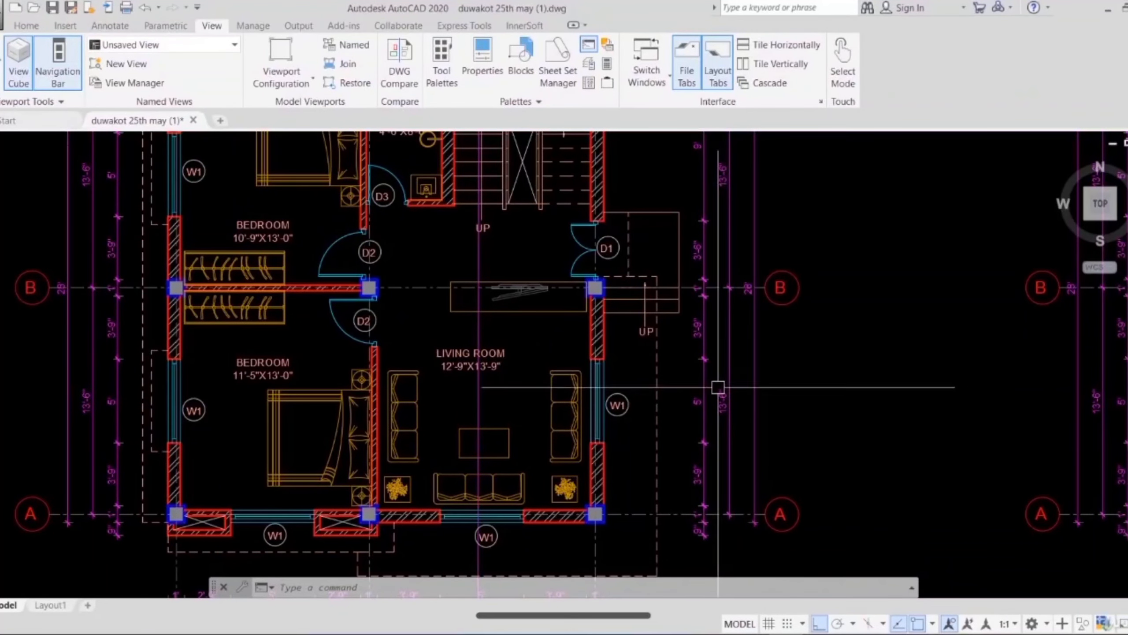
{"action": "scroll", "coordinate": [632, 328], "scroll_direction": "up", "scroll_amount": 4}
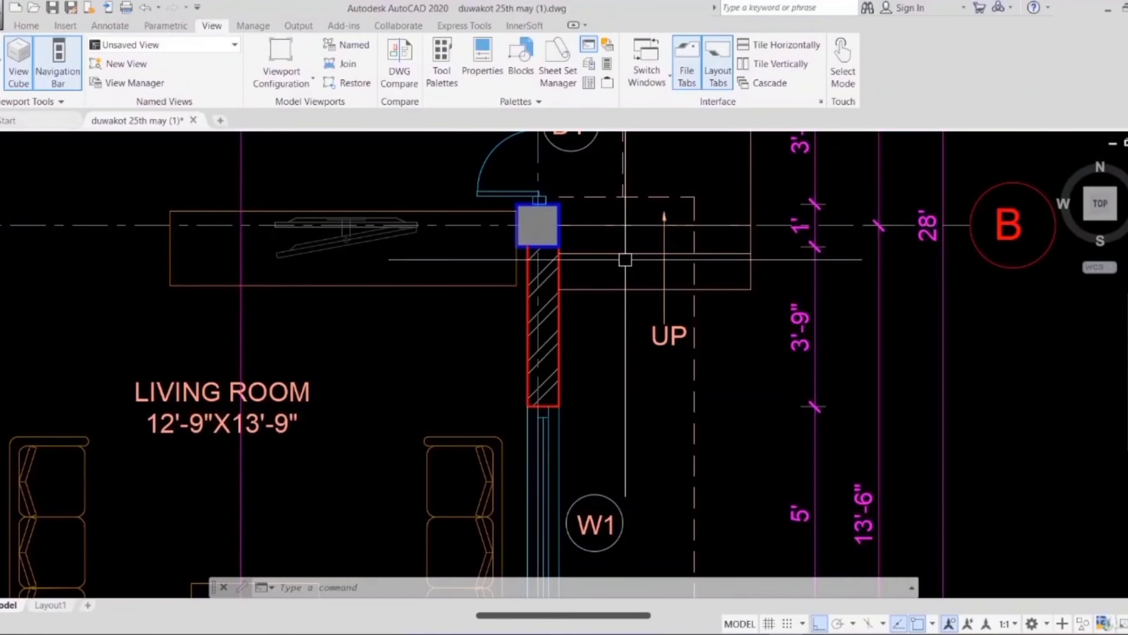
{"action": "scroll", "coordinate": [625, 260], "scroll_direction": "down", "scroll_amount": 2}
{"action": "scroll", "coordinate": [637, 304], "scroll_direction": "down", "scroll_amount": 5}
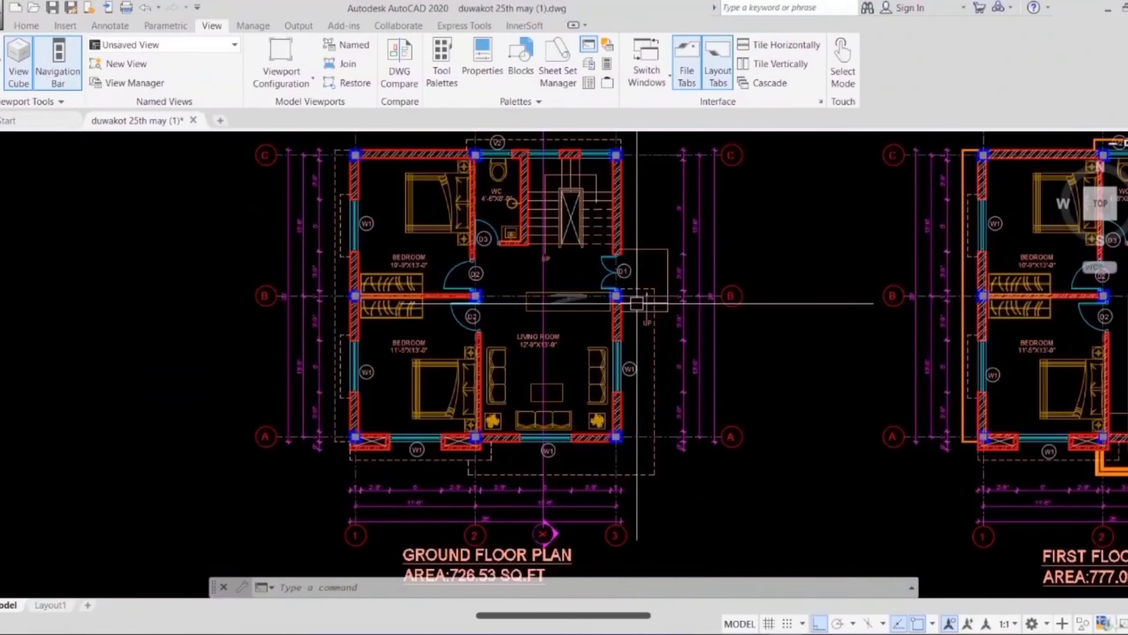
Step: Examine the entrance steps and door in the east elevation, and the plinth and ground levels in Section at X-X
{"action": "mouse_move", "coordinate": [647, 302]}
{"action": "middle_mouse_down"}
{"action": "mouse_move", "coordinate": [597, 244]}
{"action": "mouse_move", "coordinate": [492, 189]}
{"action": "middle_mouse_up"}
{"action": "scroll", "coordinate": [492, 189], "scroll_direction": "down", "scroll_amount": 1}
{"action": "middle_click_drag", "start_coordinate": [570, 338], "coordinate": [431, 215]}
{"action": "scroll", "coordinate": [453, 263], "scroll_direction": "down", "scroll_amount": 2}
{"action": "middle_click_drag", "start_coordinate": [556, 318], "coordinate": [460, 251]}
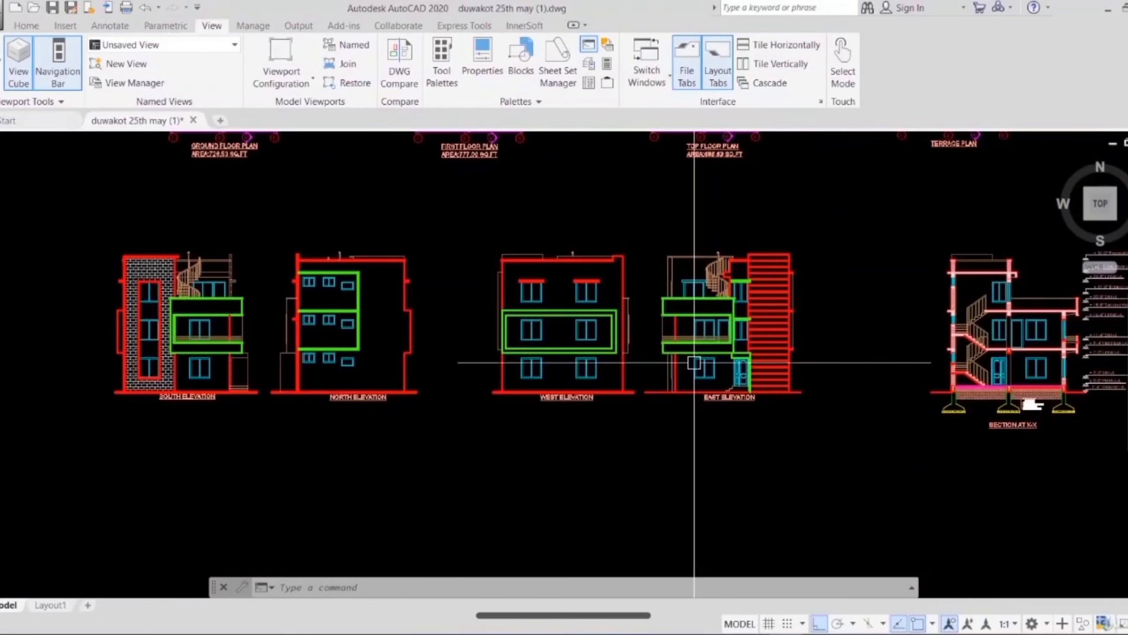
{"action": "scroll", "coordinate": [706, 368], "scroll_direction": "up", "scroll_amount": 5}
{"action": "scroll", "coordinate": [612, 347], "scroll_direction": "up", "scroll_amount": 4}
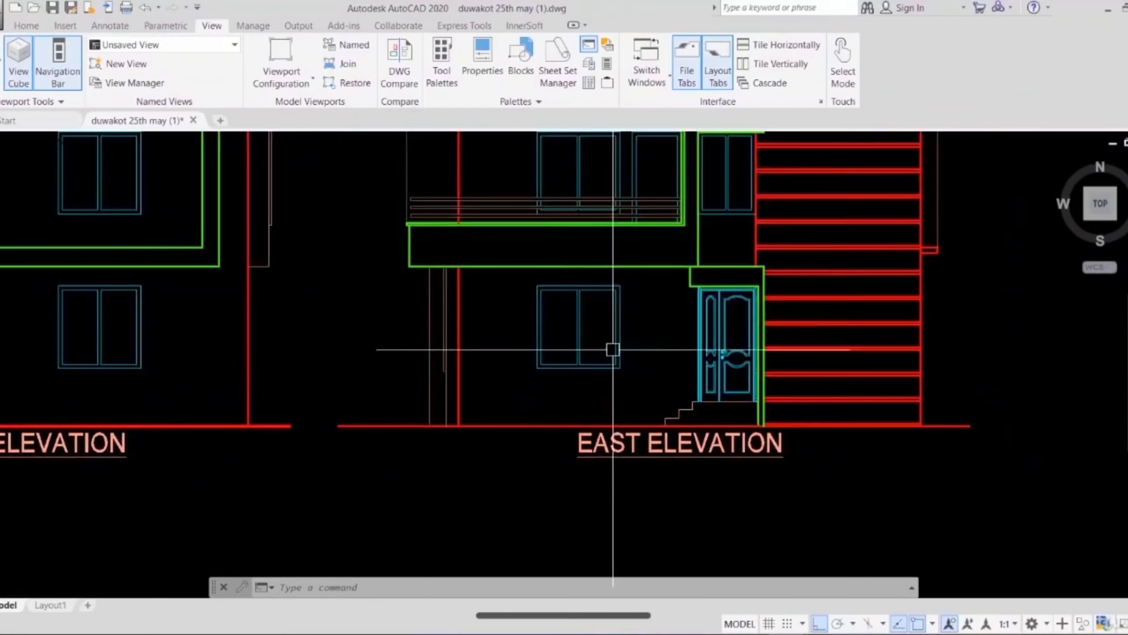
{"action": "scroll", "coordinate": [715, 464], "scroll_direction": "down", "scroll_amount": 3}
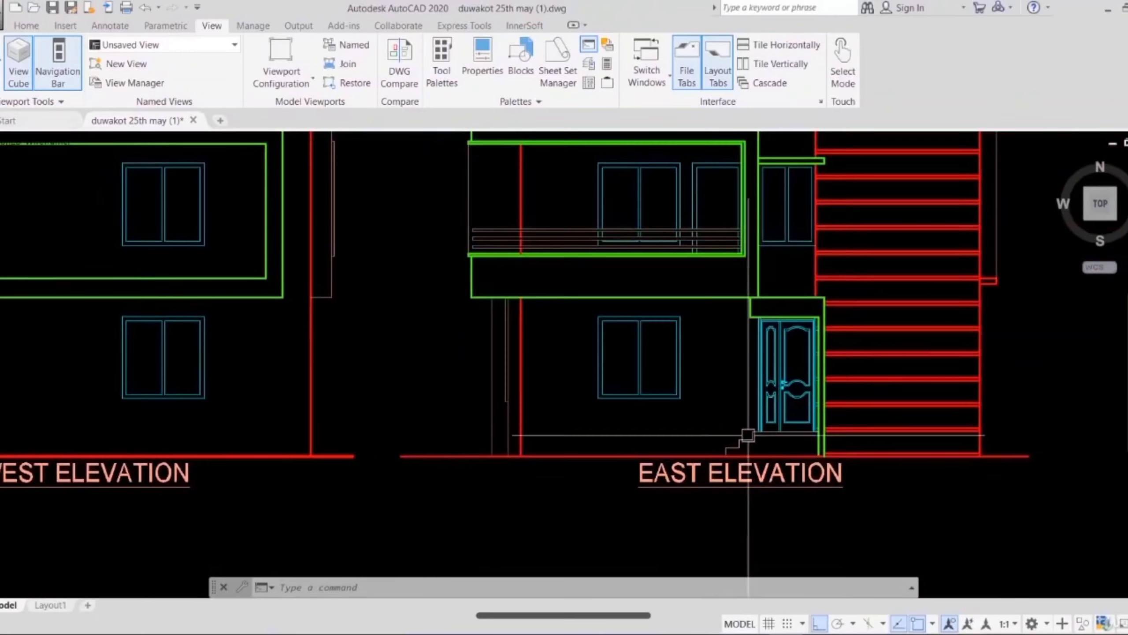
{"action": "middle_click_drag", "start_coordinate": [748, 516], "coordinate": [373, 441]}
{"action": "scroll", "coordinate": [619, 441], "scroll_direction": "down", "scroll_amount": 2}
{"action": "scroll", "coordinate": [790, 425], "scroll_direction": "up", "scroll_amount": 4}
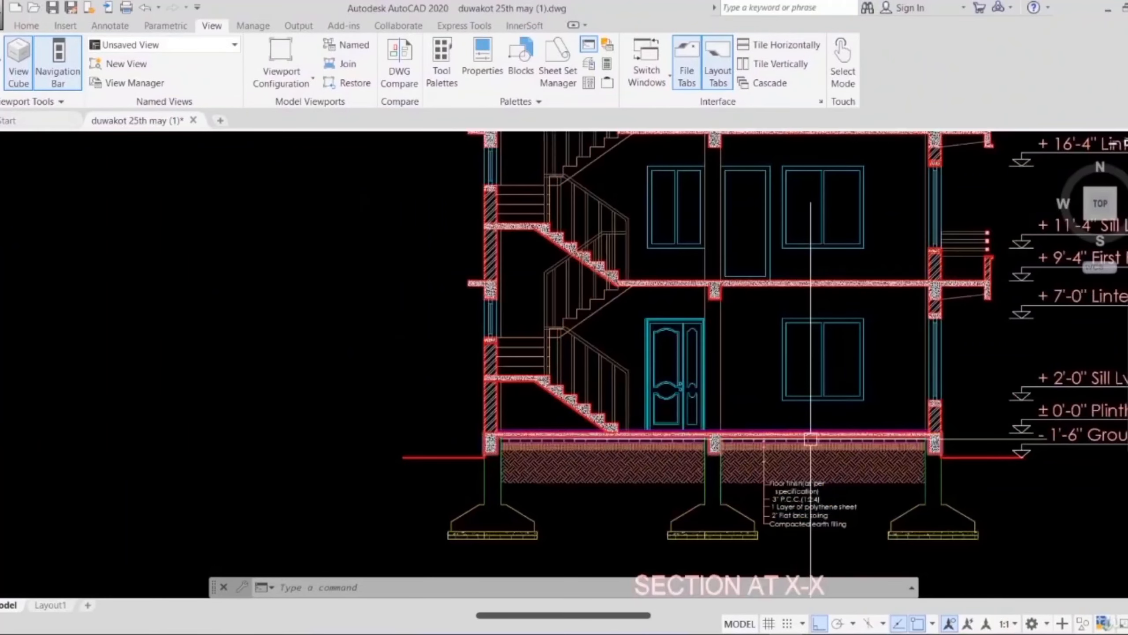
Step: Go back to the ground floor plan and recheck the steps leading up to door D1
{"action": "scroll", "coordinate": [808, 439], "scroll_direction": "down", "scroll_amount": 5}
{"action": "mouse_move", "coordinate": [355, 245]}
{"action": "middle_mouse_down"}
{"action": "mouse_move", "coordinate": [499, 391]}
{"action": "mouse_move", "coordinate": [700, 463]}
{"action": "middle_mouse_up"}
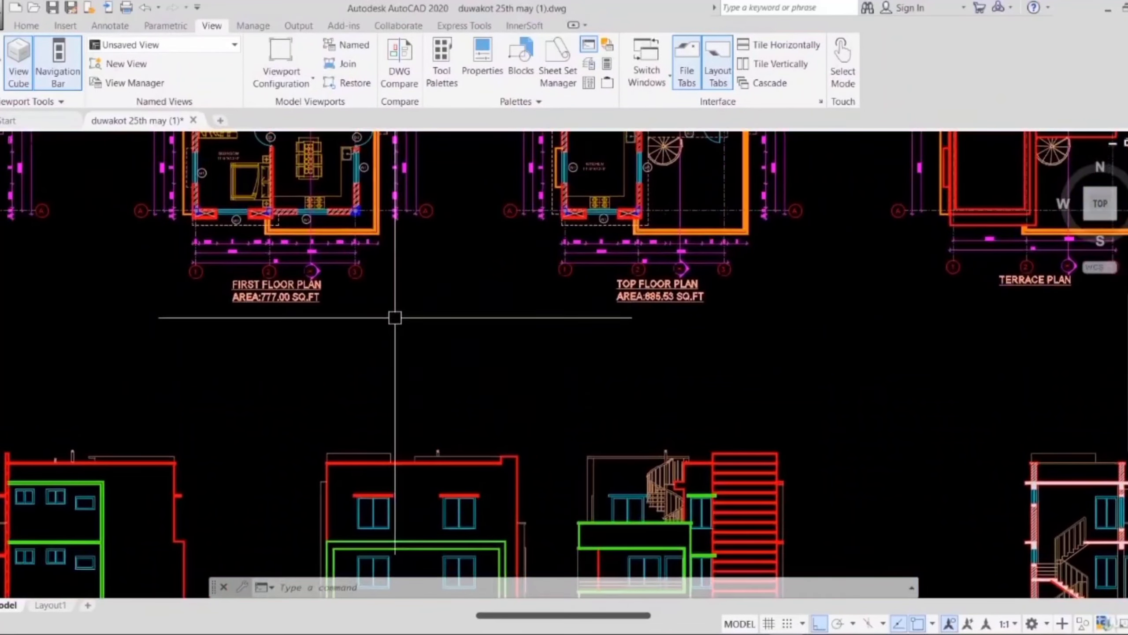
{"action": "mouse_move", "coordinate": [235, 236]}
{"action": "middle_mouse_down"}
{"action": "mouse_move", "coordinate": [349, 397]}
{"action": "mouse_move", "coordinate": [718, 481]}
{"action": "middle_mouse_up"}
{"action": "scroll", "coordinate": [499, 383], "scroll_direction": "up", "scroll_amount": 4}
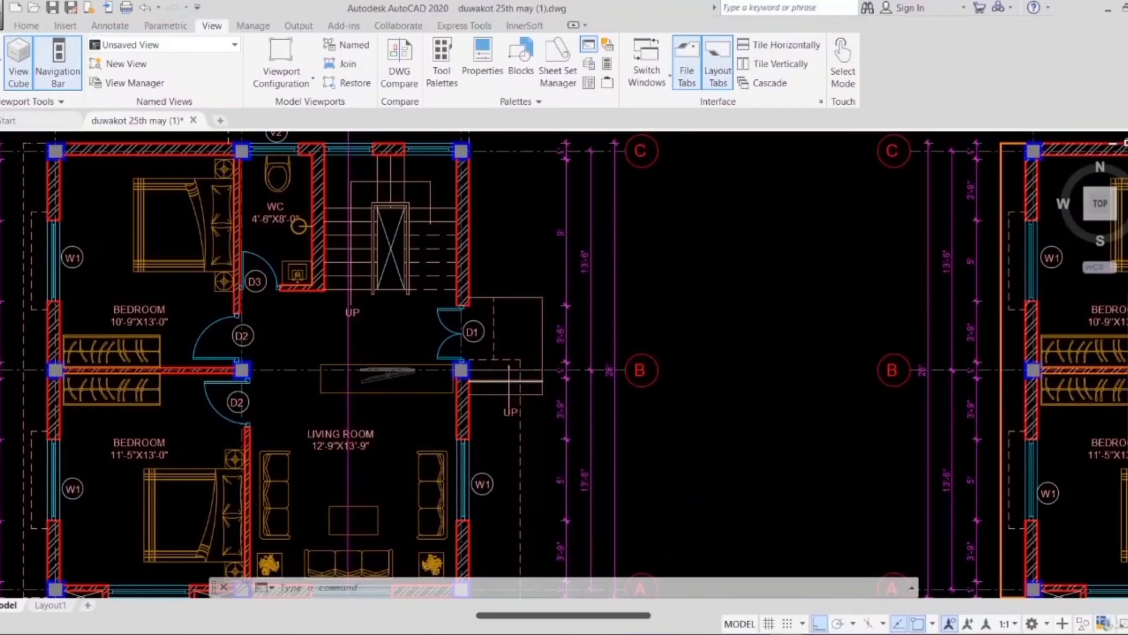
{"action": "scroll", "coordinate": [506, 382], "scroll_direction": "up", "scroll_amount": 4}
{"action": "scroll", "coordinate": [525, 407], "scroll_direction": "down", "scroll_amount": 10}
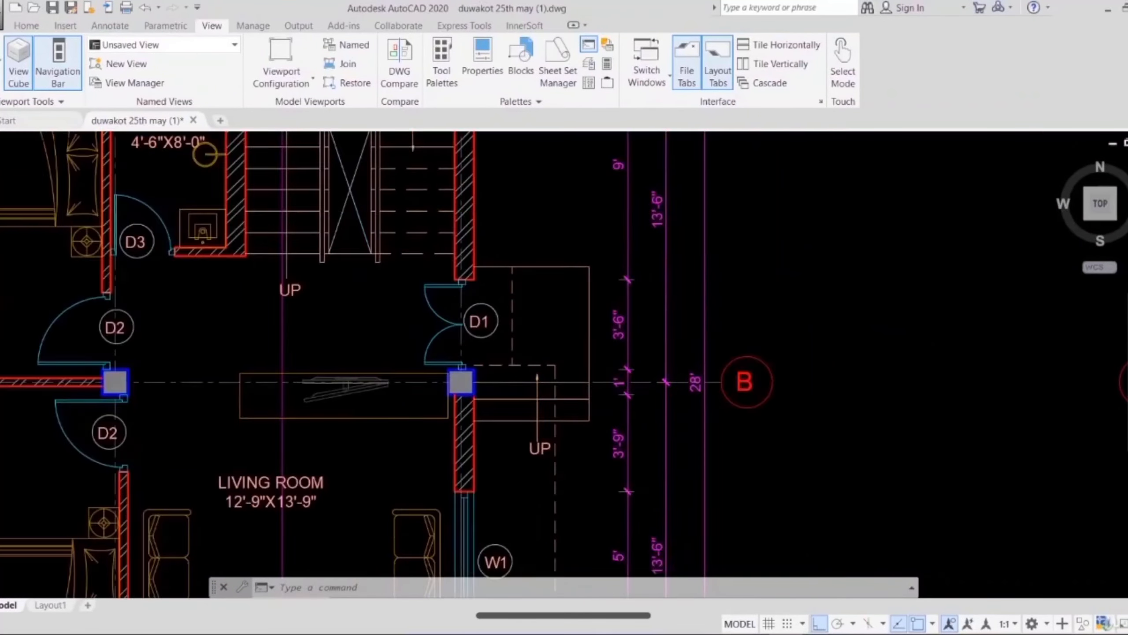
Step: Inspect the east elevation's stepped risers, door base and landing line down to the ground line
{"action": "middle_click_drag", "start_coordinate": [577, 391], "coordinate": [519, 242]}
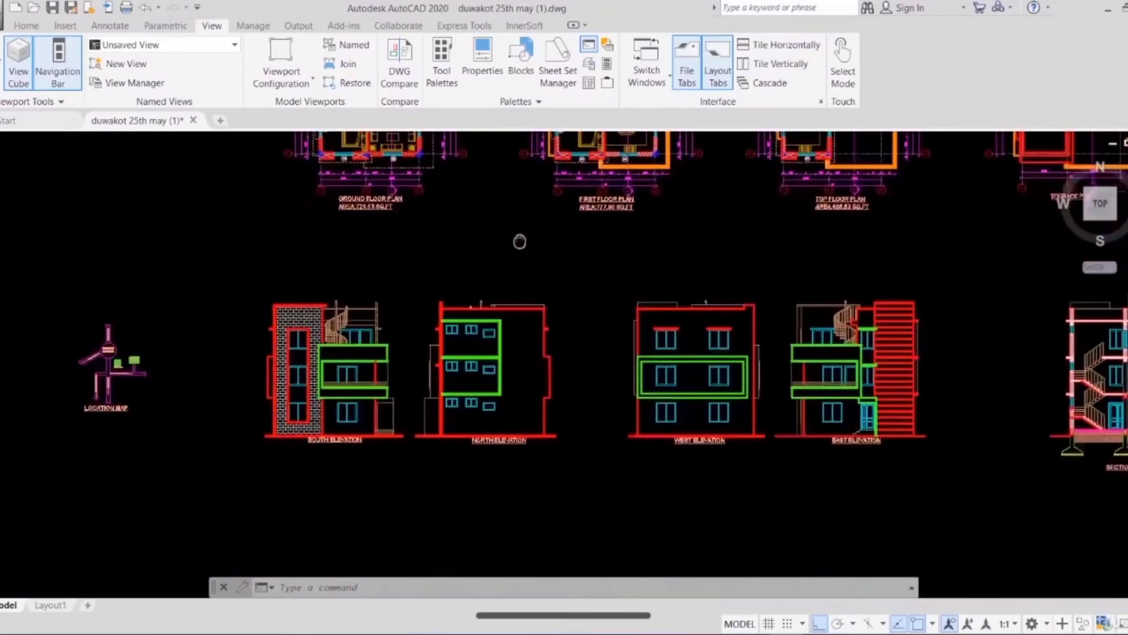
{"action": "scroll", "coordinate": [881, 460], "scroll_direction": "up", "scroll_amount": 10}
{"action": "middle_click_drag", "start_coordinate": [881, 460], "coordinate": [775, 382]}
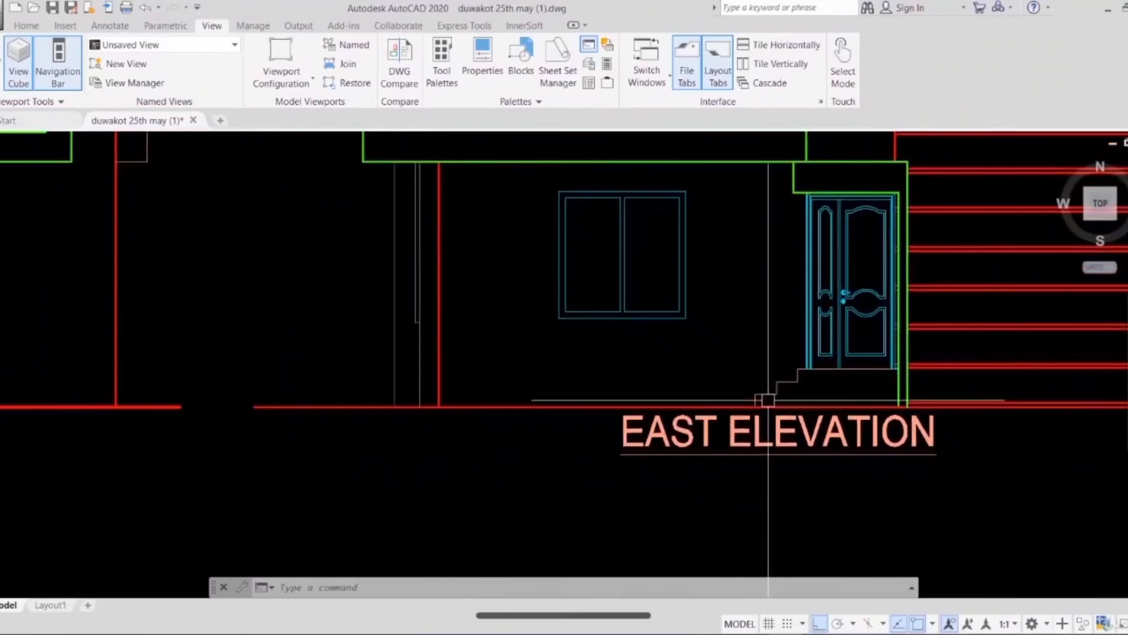
{"action": "scroll", "coordinate": [754, 391], "scroll_direction": "up", "scroll_amount": 7}
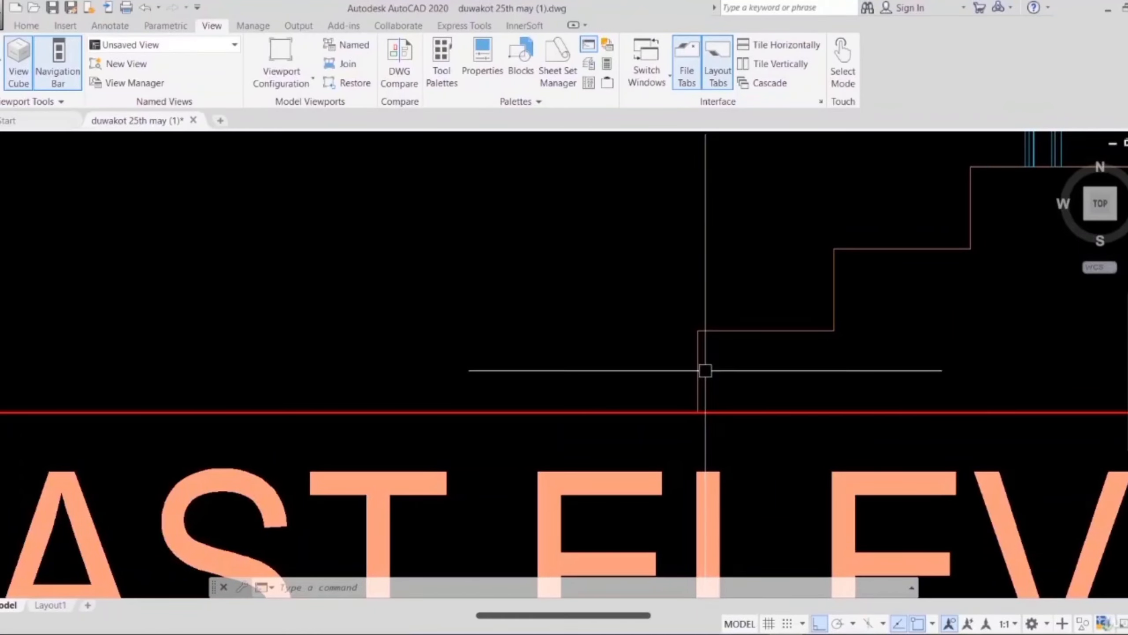
{"action": "scroll", "coordinate": [706, 370], "scroll_direction": "down", "scroll_amount": 2}
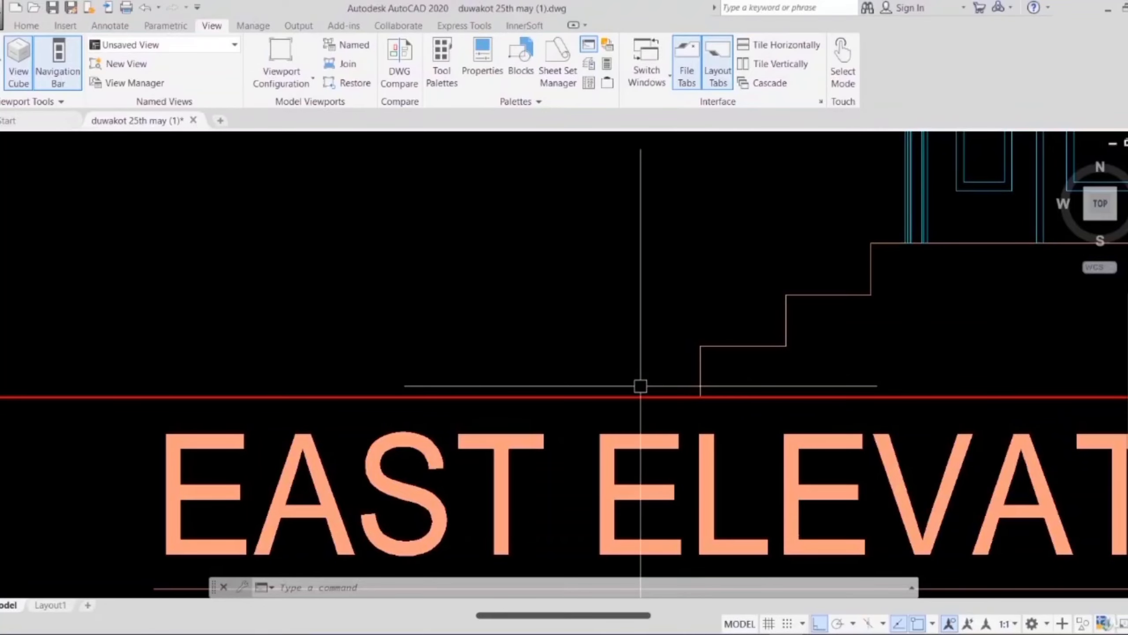
{"action": "scroll", "coordinate": [609, 384], "scroll_direction": "down", "scroll_amount": 4}
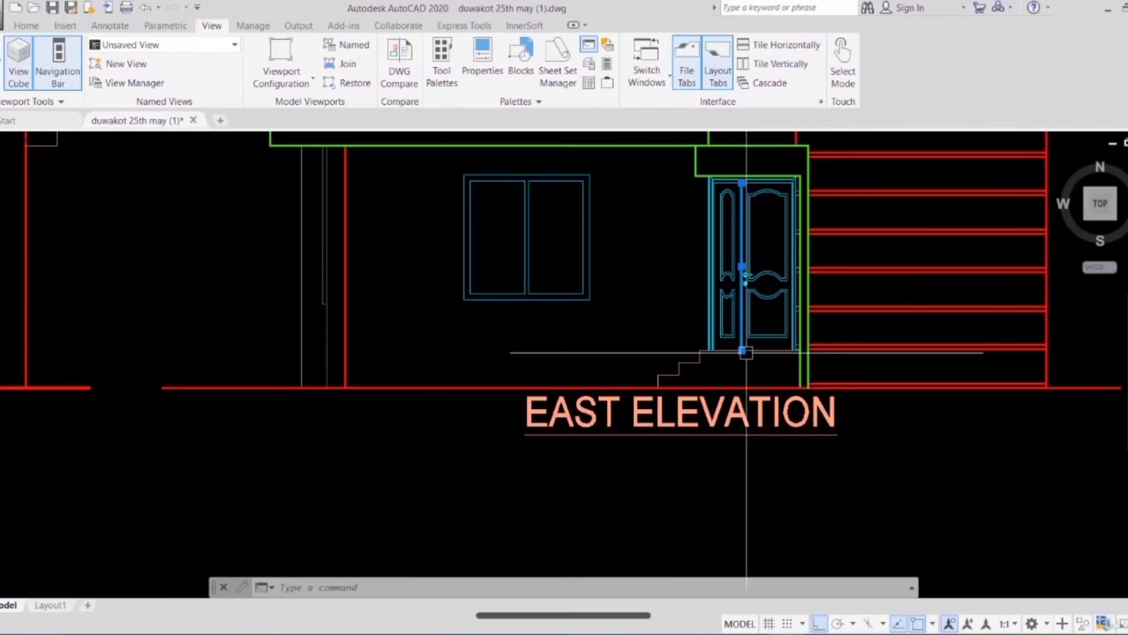
{"action": "scroll", "coordinate": [746, 353], "scroll_direction": "up", "scroll_amount": 4}
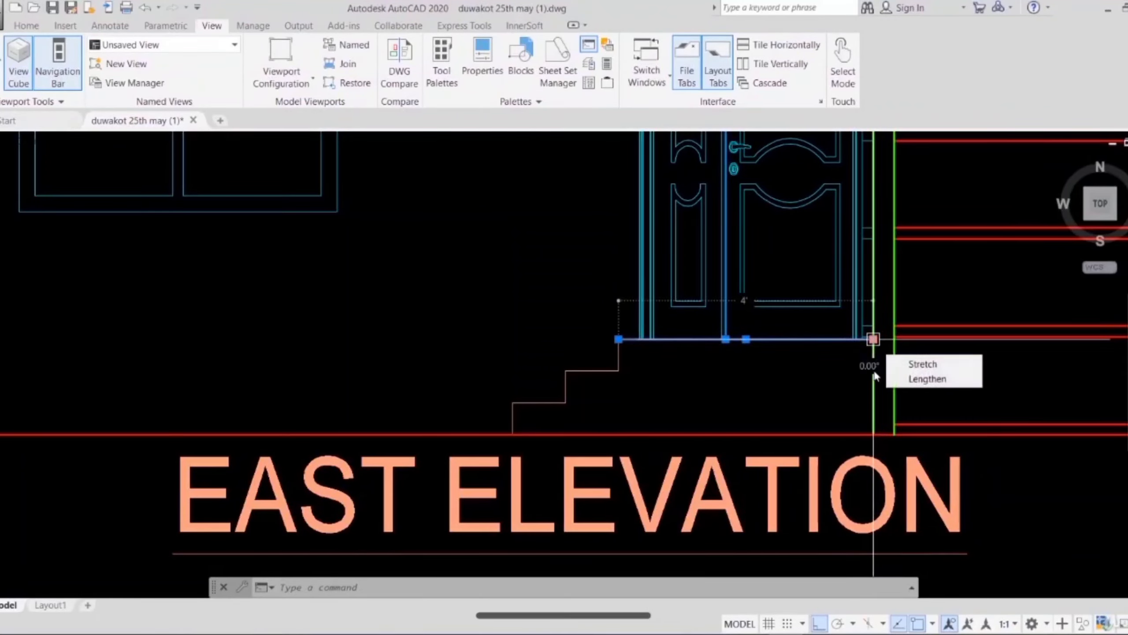
{"action": "mouse_move", "coordinate": [873, 432]}
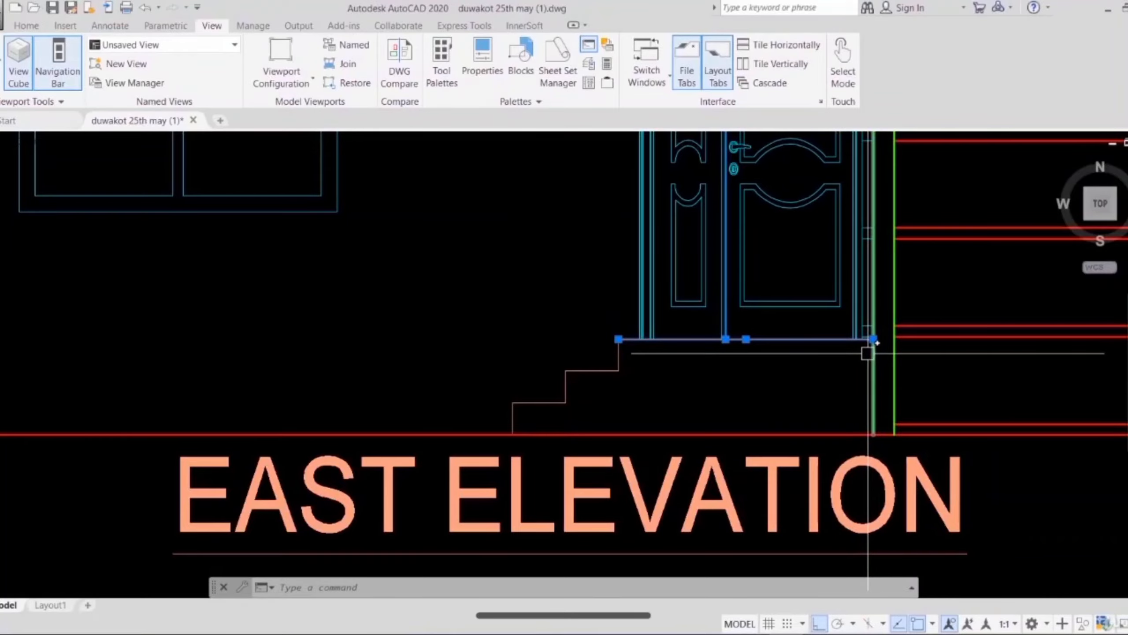
{"action": "mouse_move", "coordinate": [867, 354]}
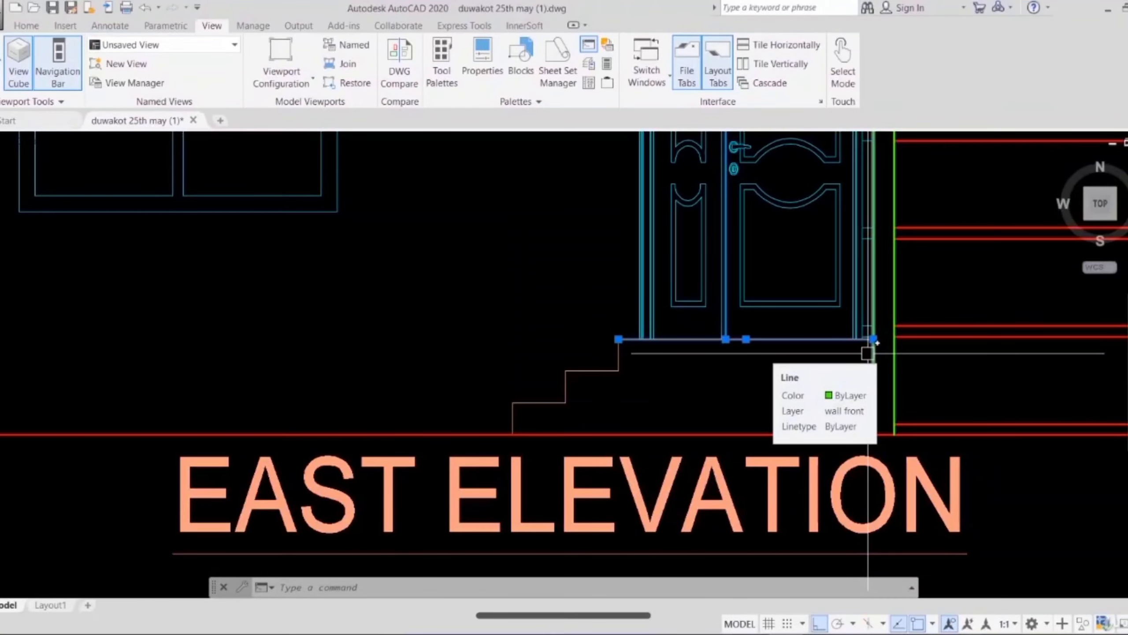
Step: Examine the ground floor plan from door D1 through the living room to the bedroom beside grid A
{"action": "scroll", "coordinate": [867, 353], "scroll_direction": "down", "scroll_amount": 10}
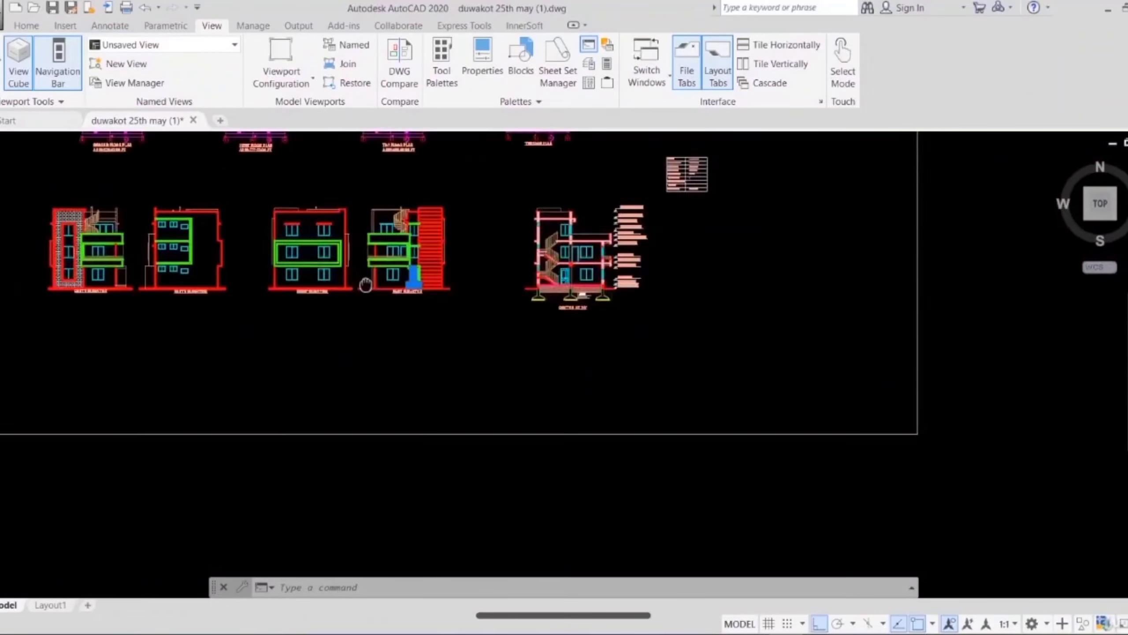
{"action": "middle_click_drag", "start_coordinate": [365, 284], "coordinate": [561, 399]}
{"action": "middle_click_drag", "start_coordinate": [352, 214], "coordinate": [649, 358]}
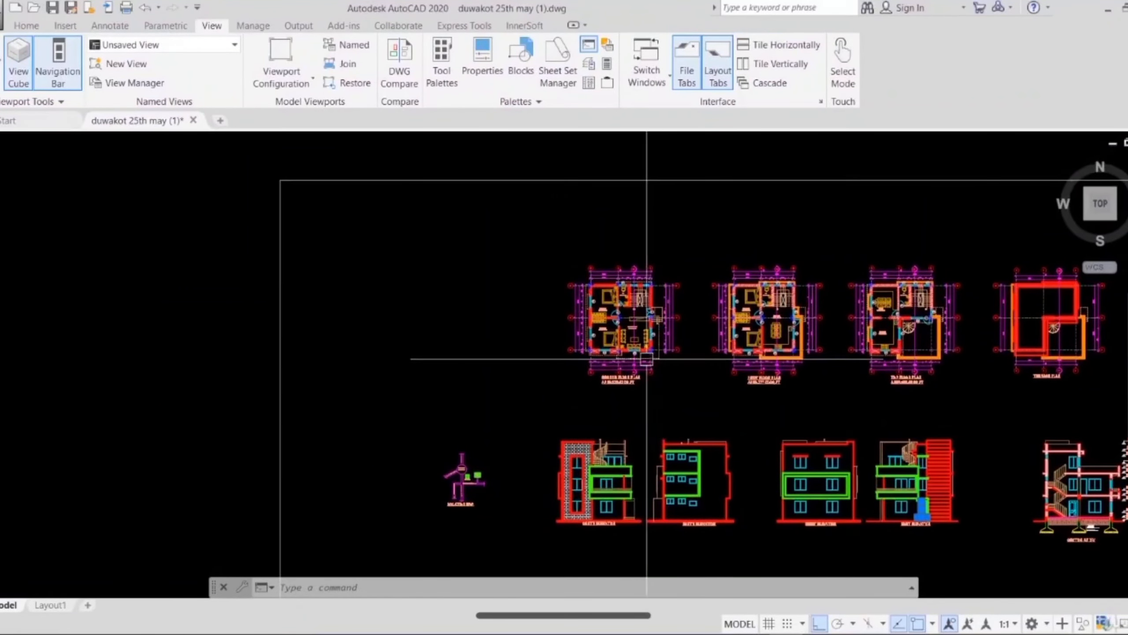
{"action": "scroll", "coordinate": [646, 358], "scroll_direction": "up", "scroll_amount": 4}
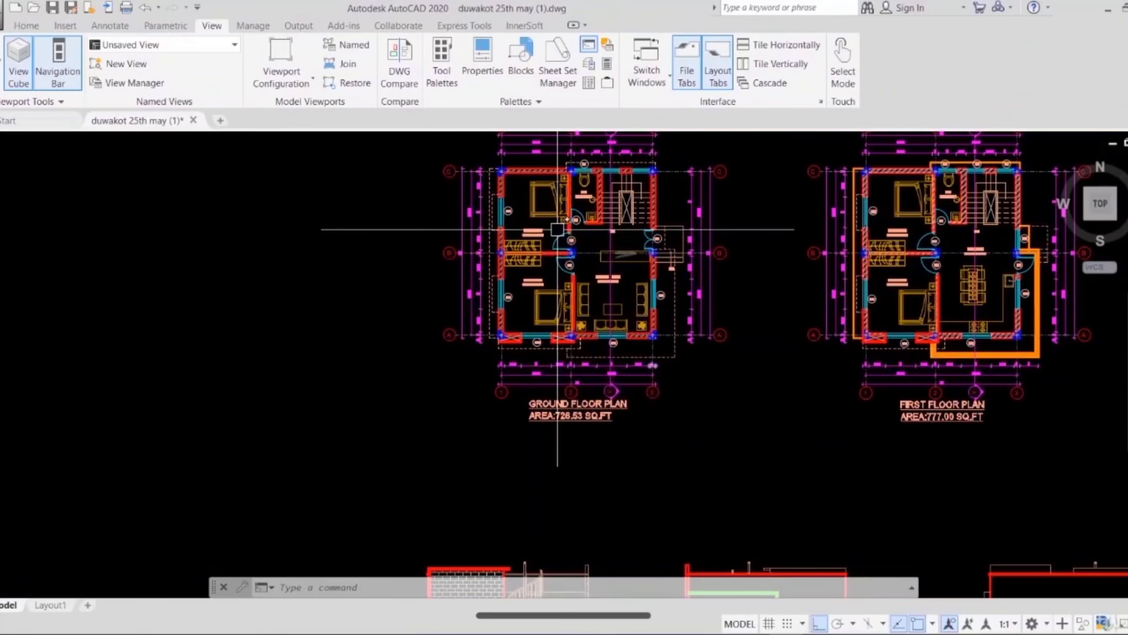
{"action": "scroll", "coordinate": [732, 322], "scroll_direction": "up", "scroll_amount": 6}
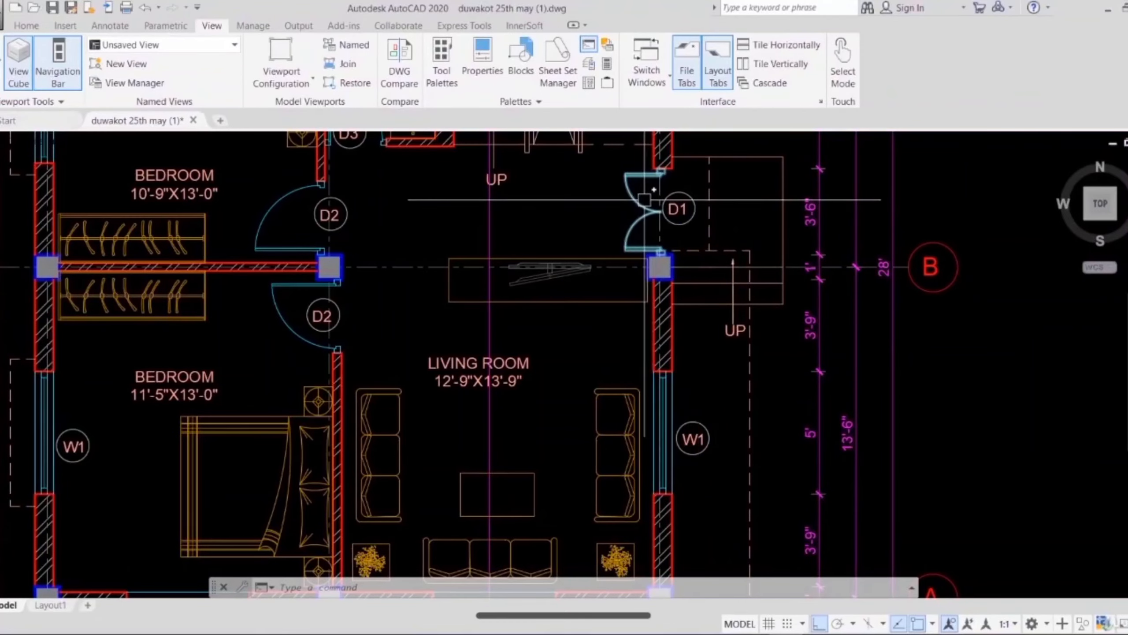
{"action": "scroll", "coordinate": [628, 201], "scroll_direction": "down", "scroll_amount": 5}
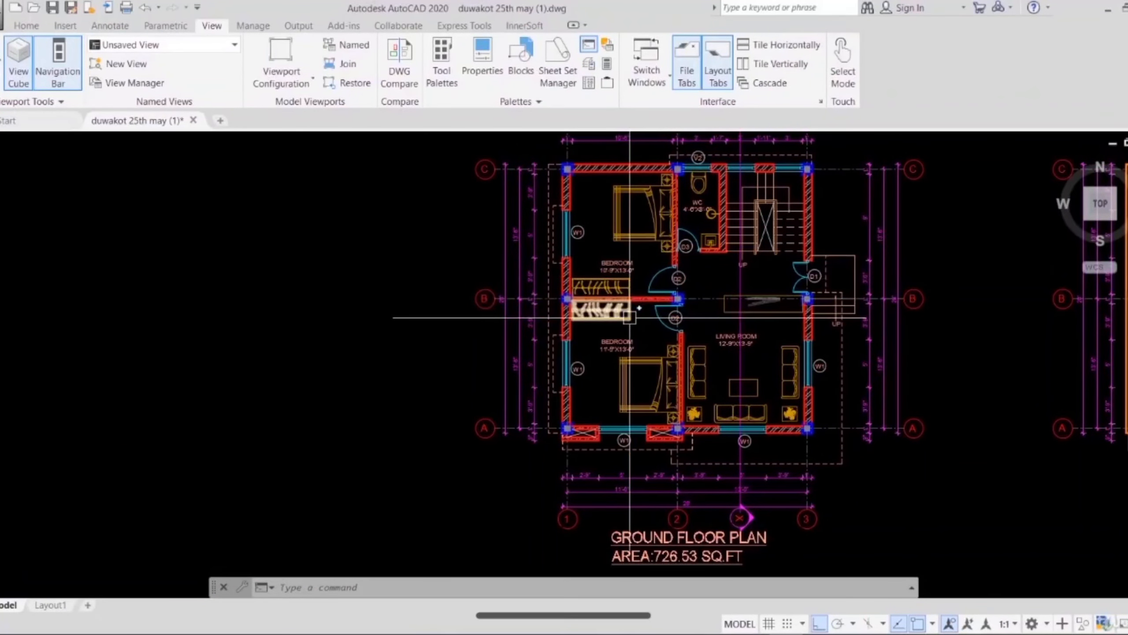
{"action": "scroll", "coordinate": [720, 353], "scroll_direction": "up", "scroll_amount": 4}
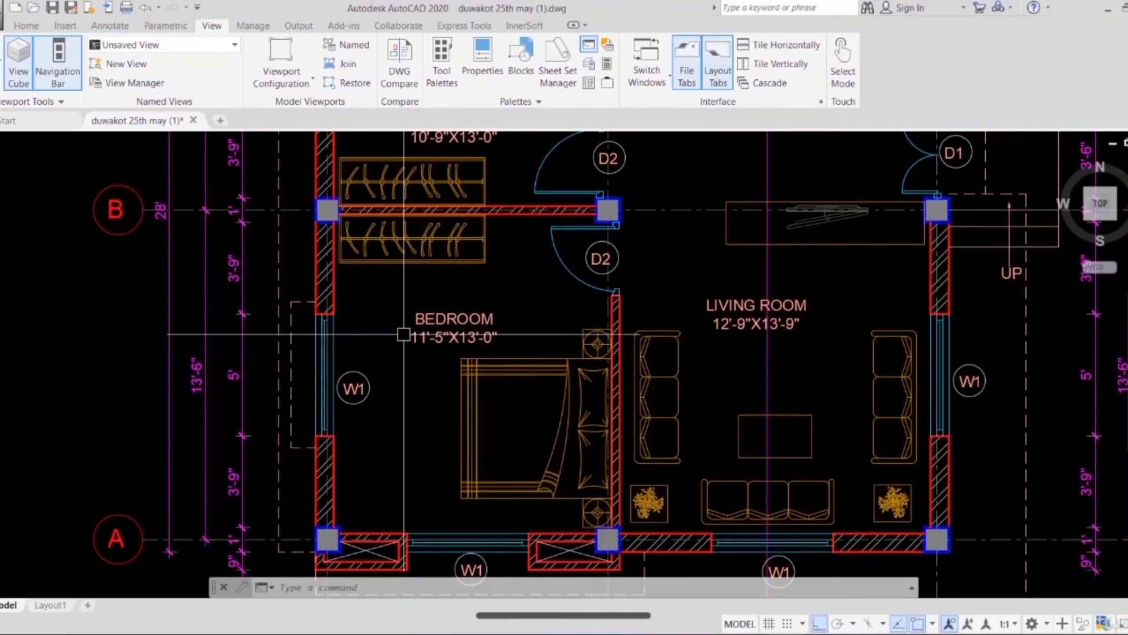
Step: Examine the WC and the staircase along grid C in the ground floor plan
{"action": "scroll", "coordinate": [403, 334], "scroll_direction": "down", "scroll_amount": 2}
{"action": "mouse_move", "coordinate": [393, 246]}
{"action": "middle_mouse_down"}
{"action": "mouse_move", "coordinate": [442, 322]}
{"action": "mouse_move", "coordinate": [532, 400]}
{"action": "middle_mouse_up"}
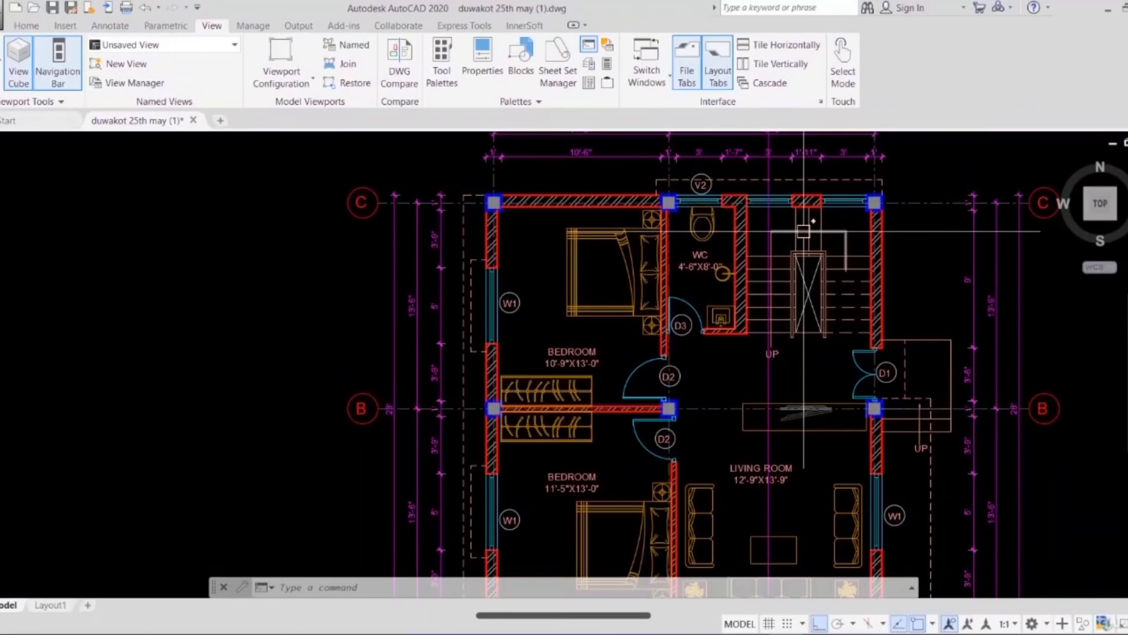
{"action": "scroll", "coordinate": [832, 224], "scroll_direction": "up", "scroll_amount": 4}
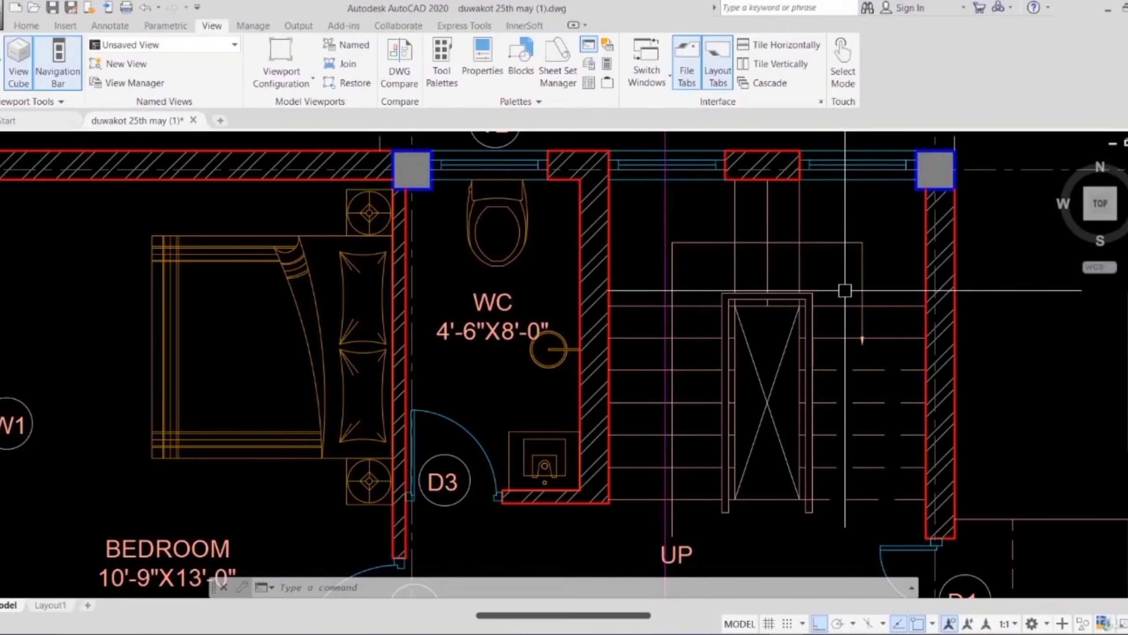
Step: Go to the first floor plan and review its bedrooms, WC, staircase and kitchen layout
{"action": "scroll", "coordinate": [845, 290], "scroll_direction": "down", "scroll_amount": 5}
{"action": "scroll", "coordinate": [845, 290], "scroll_direction": "down", "scroll_amount": 5}
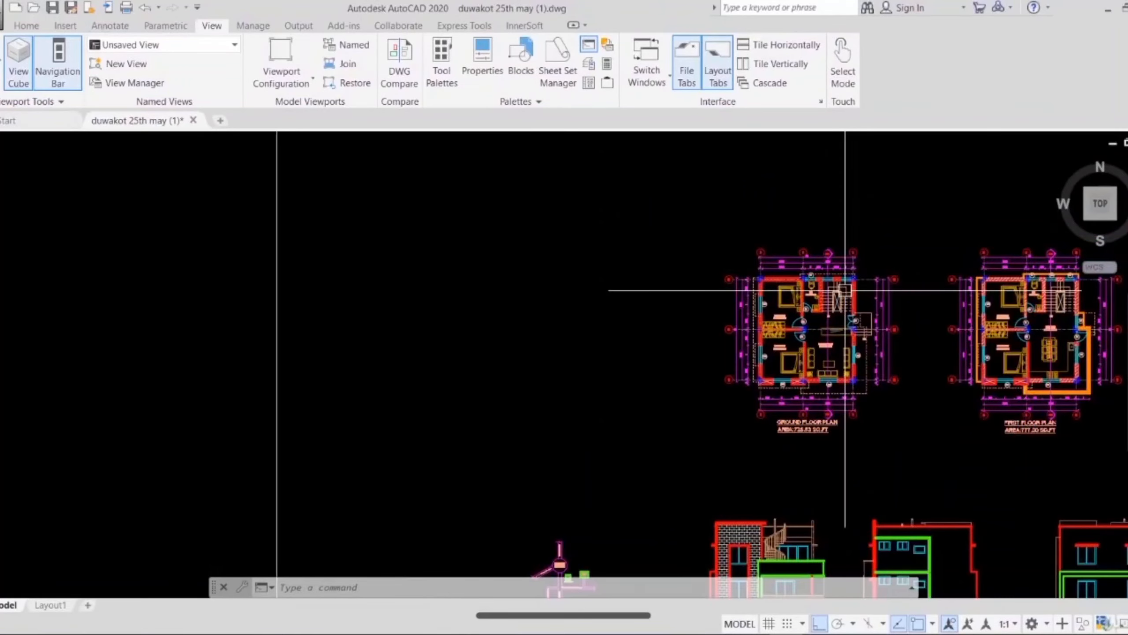
{"action": "middle_click_drag", "start_coordinate": [886, 353], "coordinate": [620, 369]}
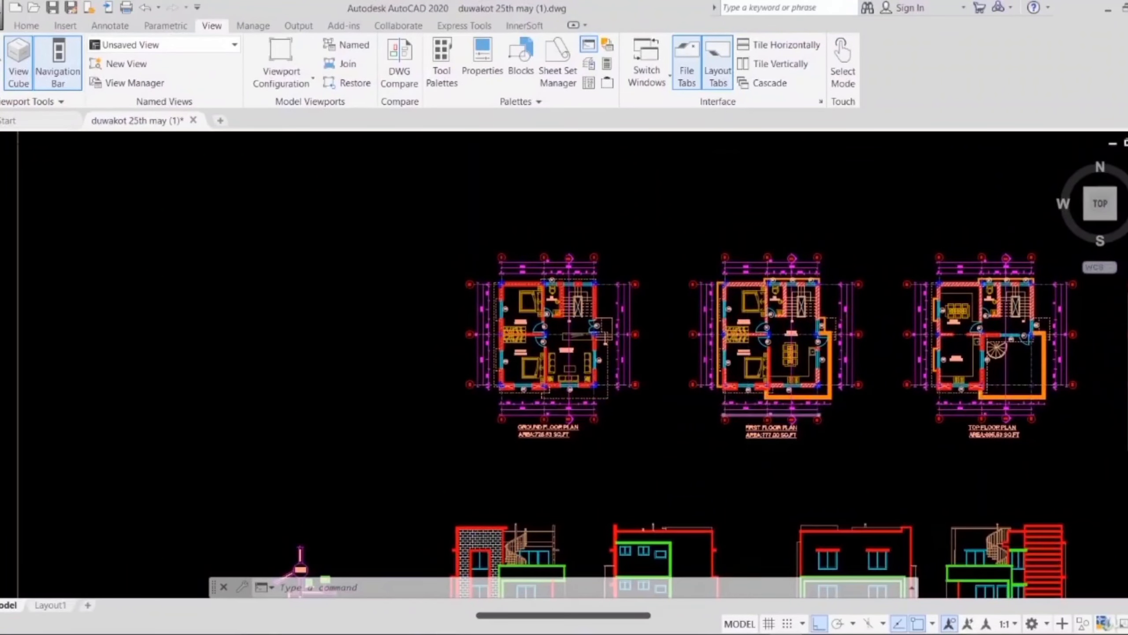
{"action": "scroll", "coordinate": [751, 404], "scroll_direction": "up", "scroll_amount": 4}
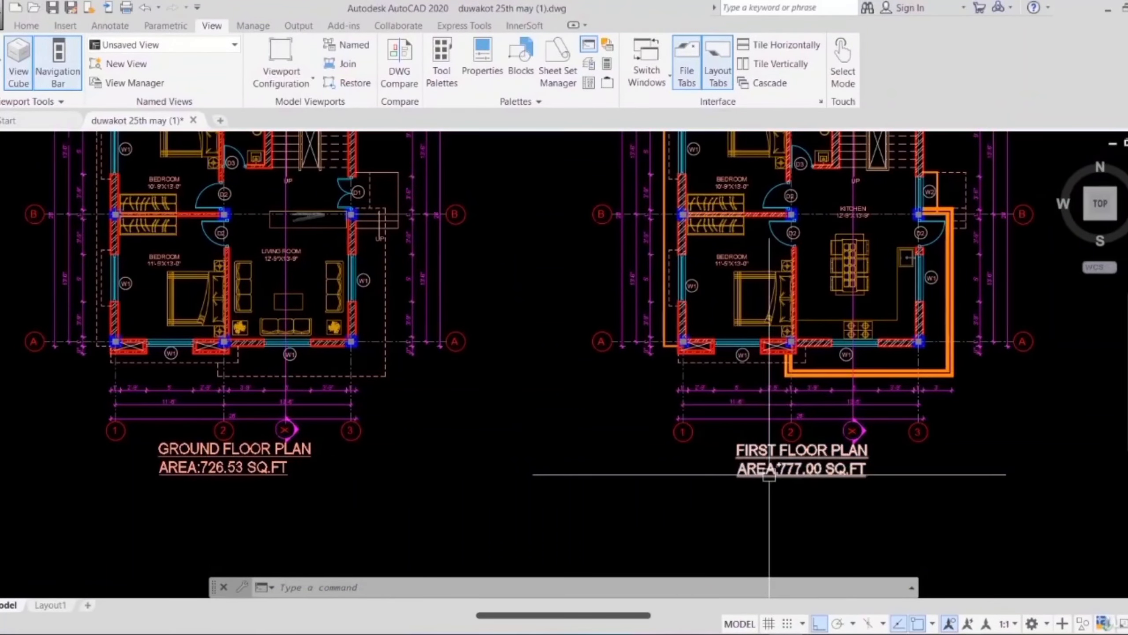
{"action": "middle_click_drag", "start_coordinate": [843, 370], "coordinate": [762, 491]}
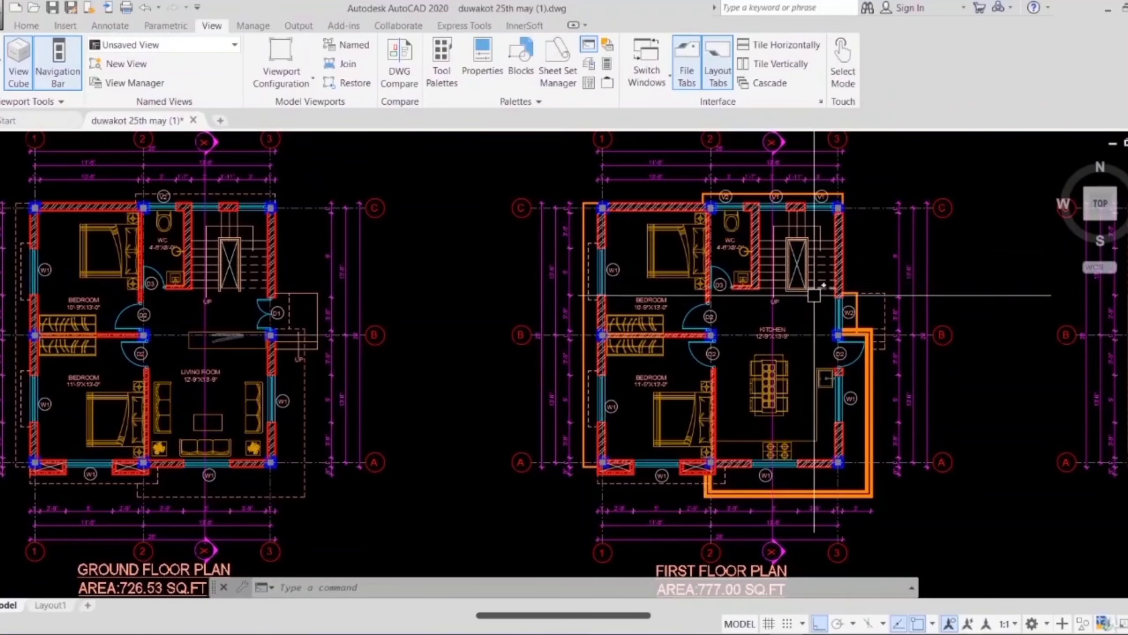
{"action": "scroll", "coordinate": [800, 326], "scroll_direction": "up", "scroll_amount": 2}
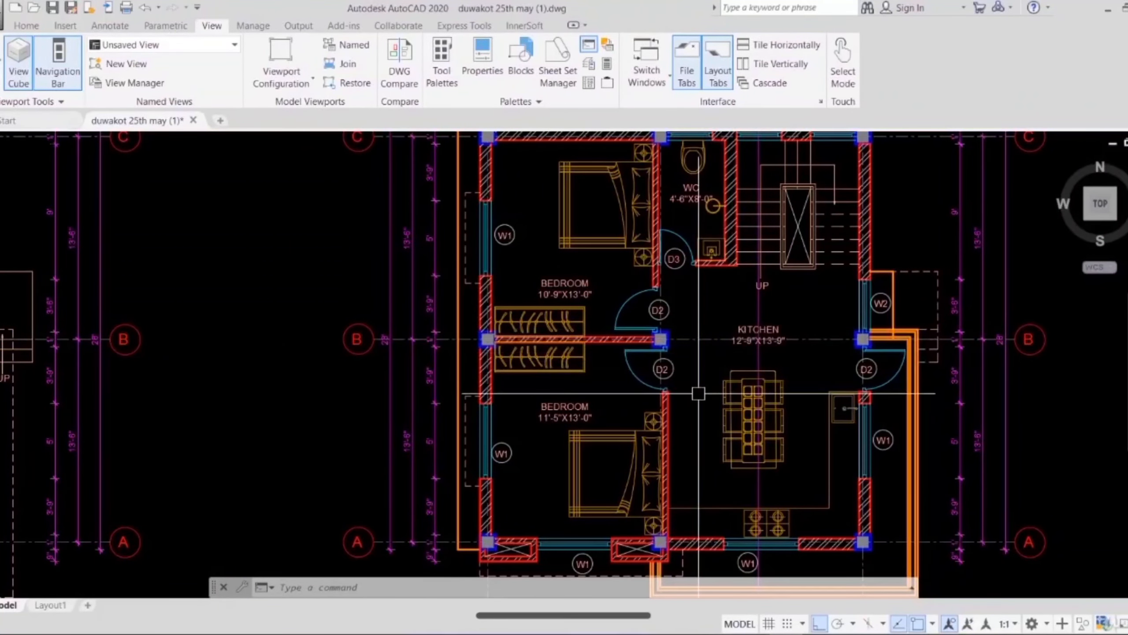
{"action": "middle_click_drag", "start_coordinate": [742, 429], "coordinate": [869, 427]}
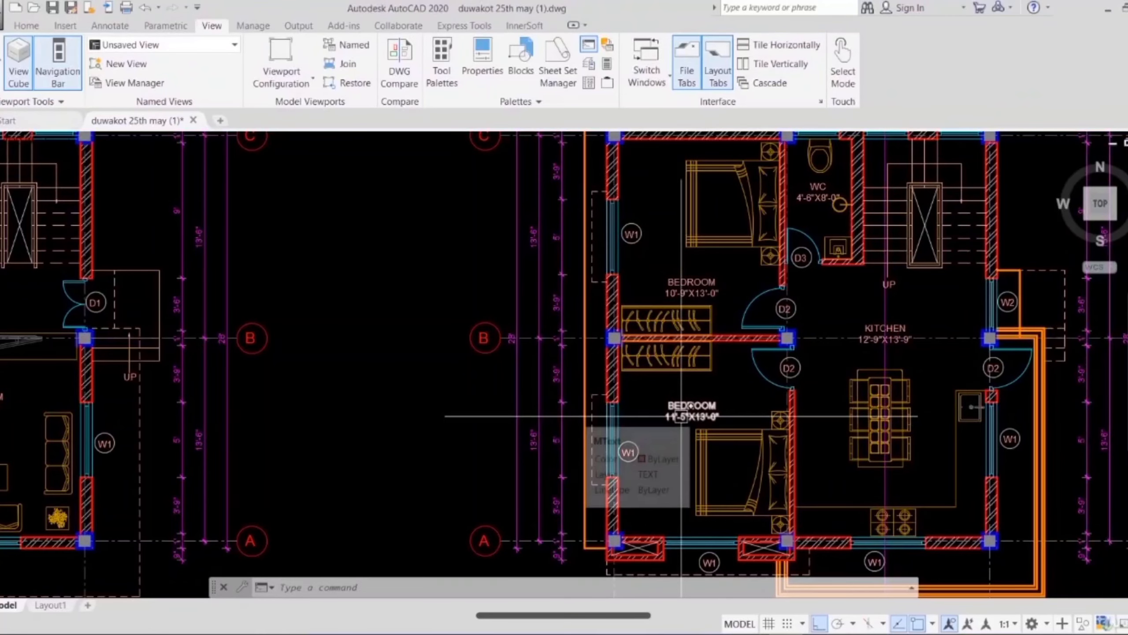
Step: Inspect the first floor's balcony outline and the wall projections along its west and north sides
{"action": "middle_click_drag", "start_coordinate": [680, 414], "coordinate": [626, 297]}
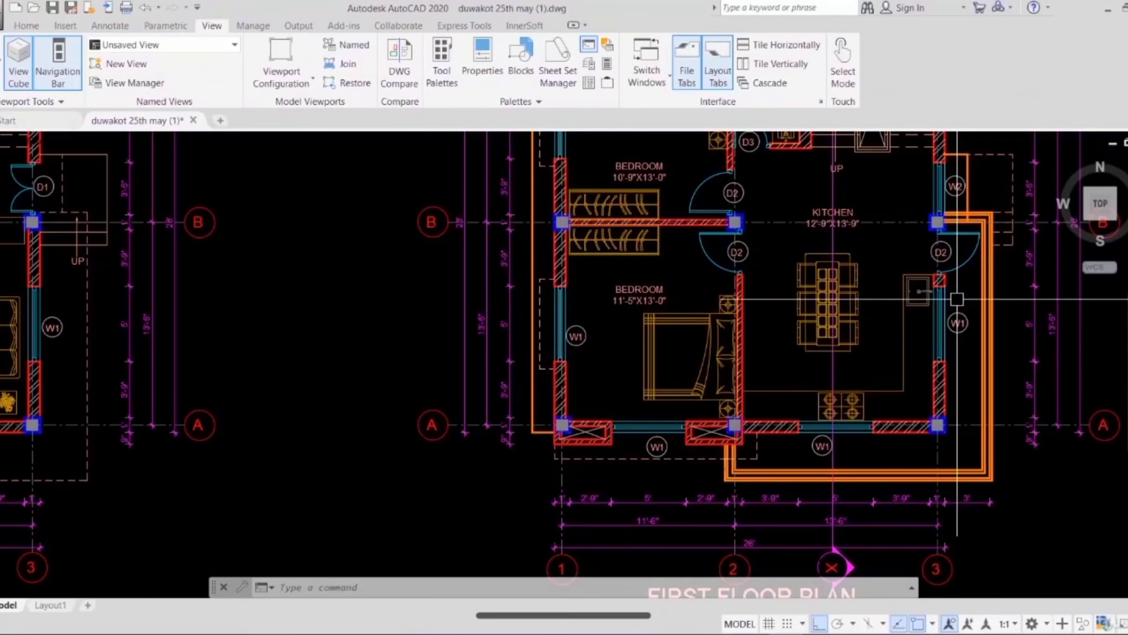
{"action": "middle_click_drag", "start_coordinate": [519, 383], "coordinate": [606, 441]}
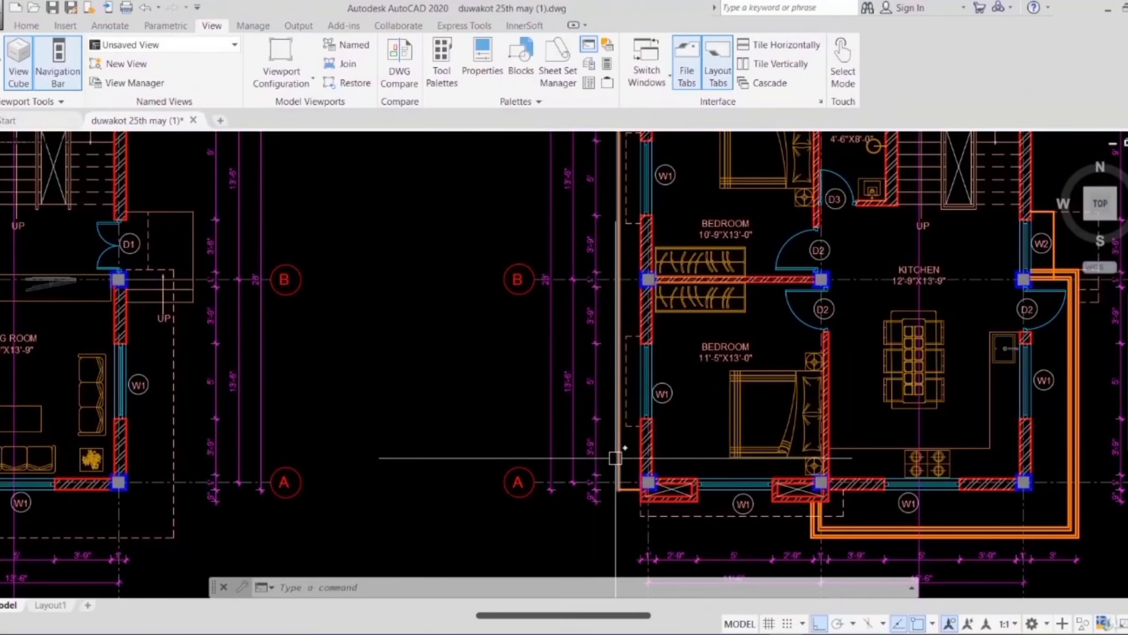
{"action": "middle_click_drag", "start_coordinate": [614, 390], "coordinate": [629, 528]}
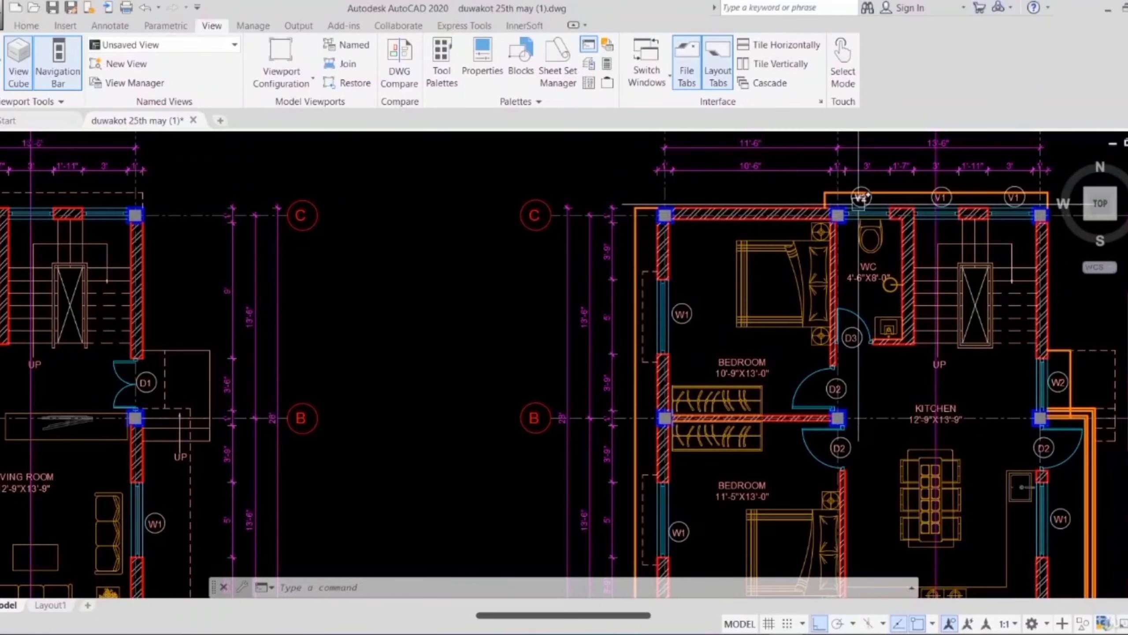
{"action": "middle_click_drag", "start_coordinate": [859, 198], "coordinate": [713, 280]}
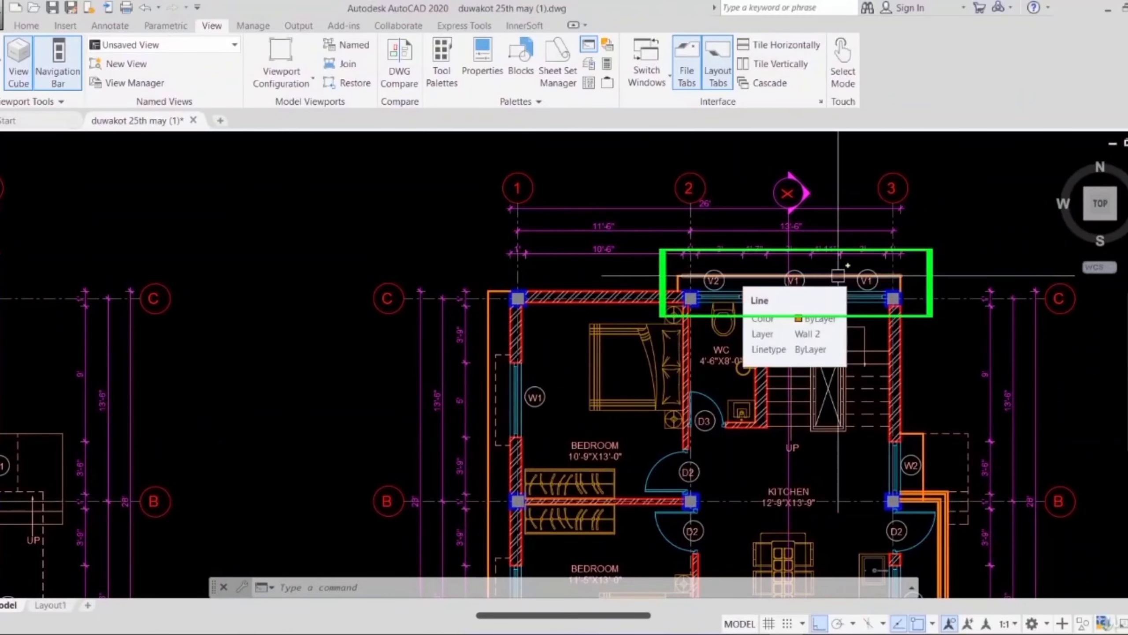
Step: Examine the top floor plan's dining room, kitchen and WC, and the spiral stair on the open terrace
{"action": "scroll", "coordinate": [715, 285], "scroll_direction": "down", "scroll_amount": 4}
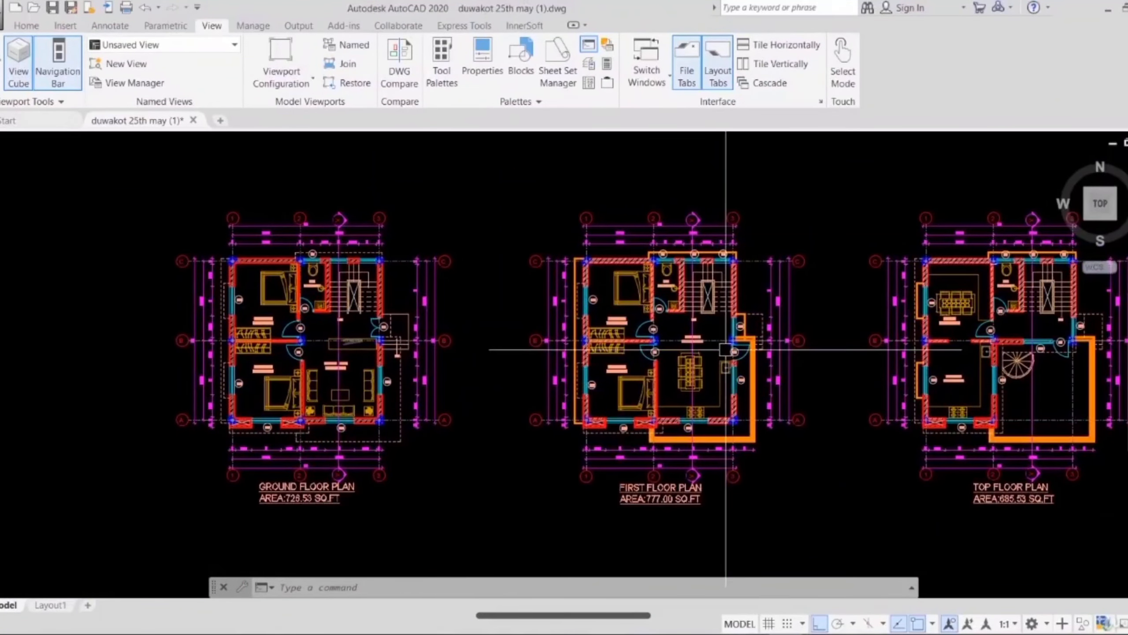
{"action": "middle_click_drag", "start_coordinate": [887, 355], "coordinate": [664, 364]}
{"action": "scroll", "coordinate": [764, 362], "scroll_direction": "up", "scroll_amount": 2}
{"action": "scroll", "coordinate": [764, 360], "scroll_direction": "up", "scroll_amount": 2}
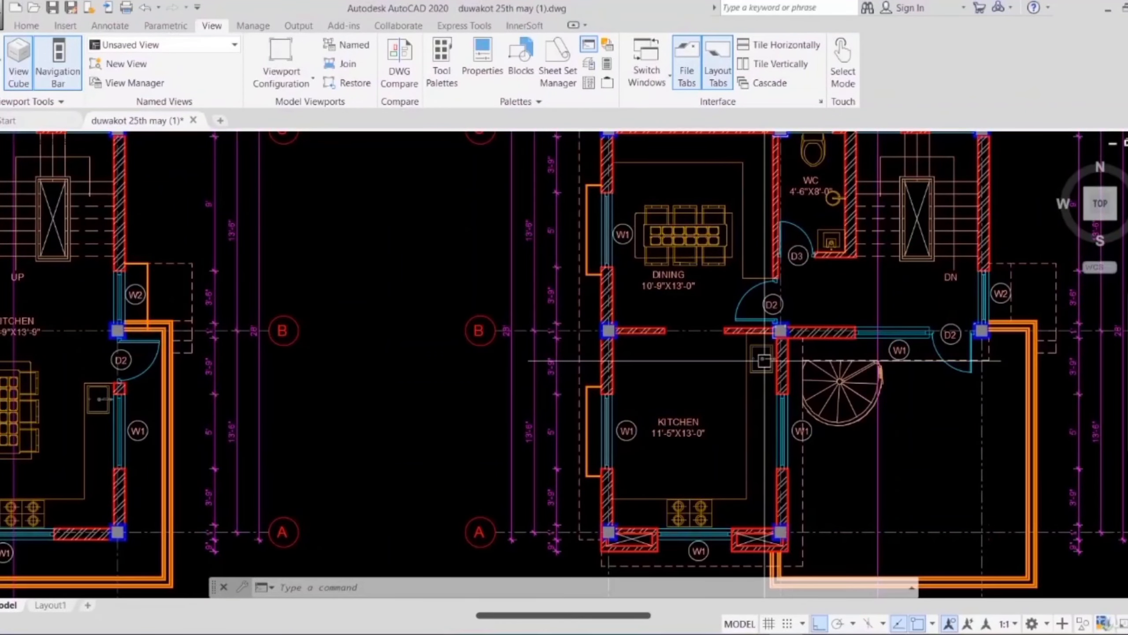
{"action": "middle_click_drag", "start_coordinate": [764, 360], "coordinate": [732, 380]}
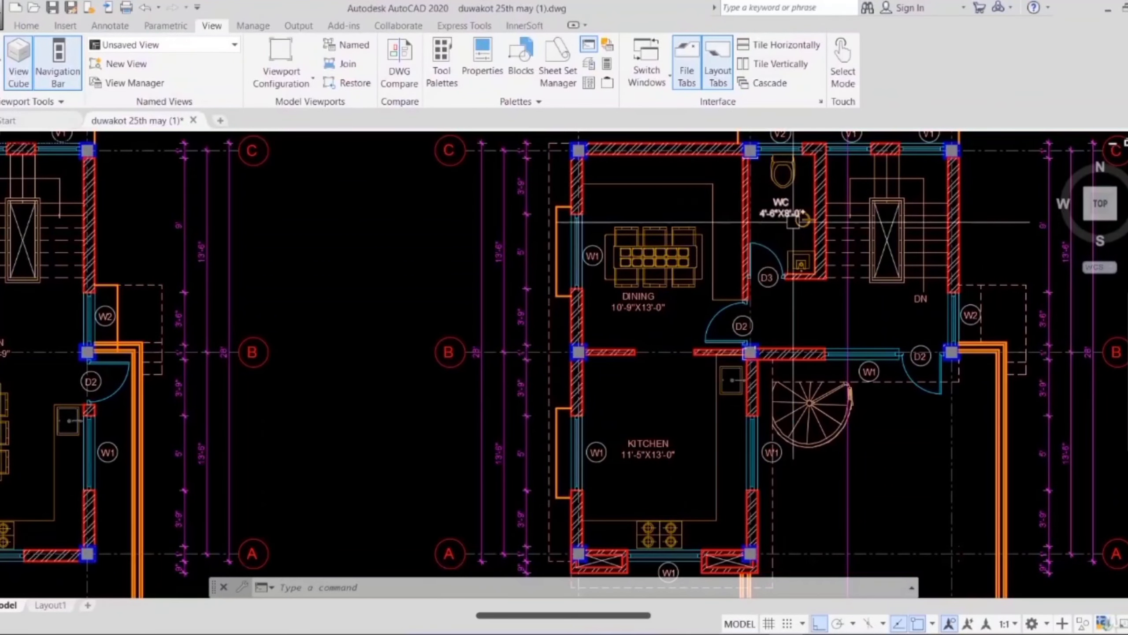
{"action": "mouse_move", "coordinate": [786, 212]}
{"action": "middle_mouse_down"}
{"action": "mouse_move", "coordinate": [718, 91]}
{"action": "mouse_move", "coordinate": [702, 89]}
{"action": "middle_mouse_up"}
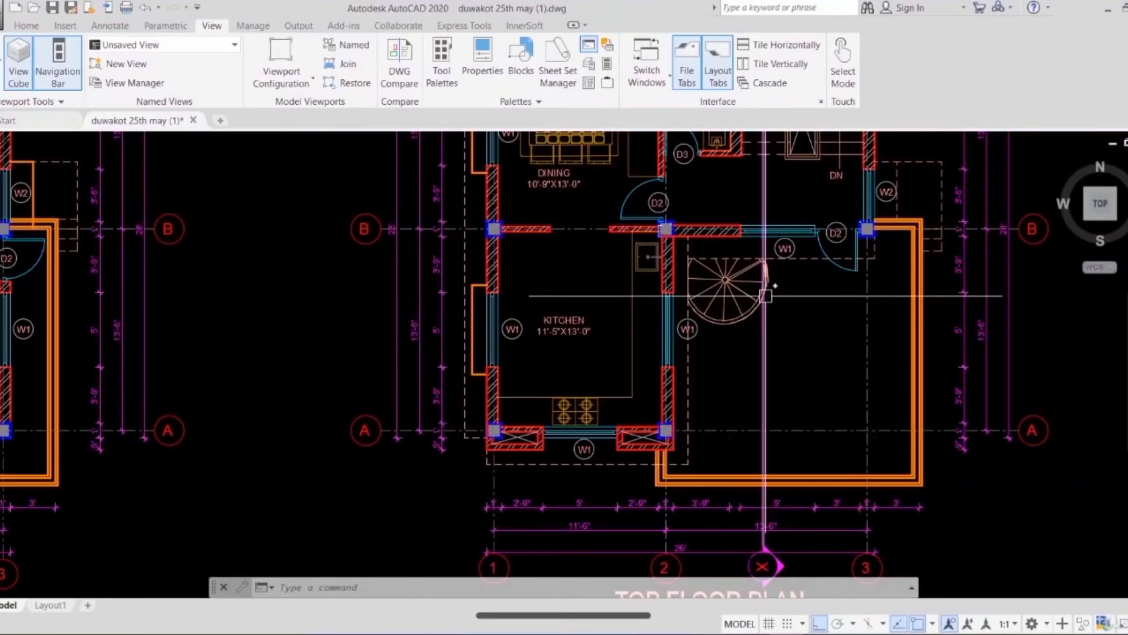
Step: Return to the ground floor plan and examine grid bubbles 1 to 3 along its north side
{"action": "scroll", "coordinate": [765, 295], "scroll_direction": "down", "scroll_amount": 5}
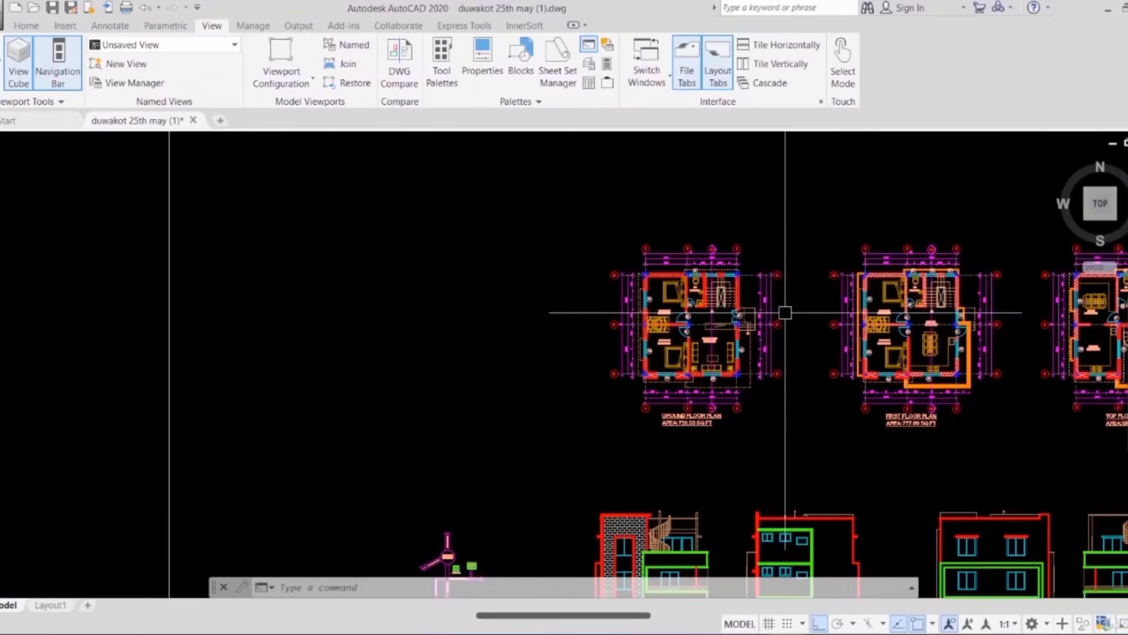
{"action": "scroll", "coordinate": [657, 258], "scroll_direction": "up", "scroll_amount": 4}
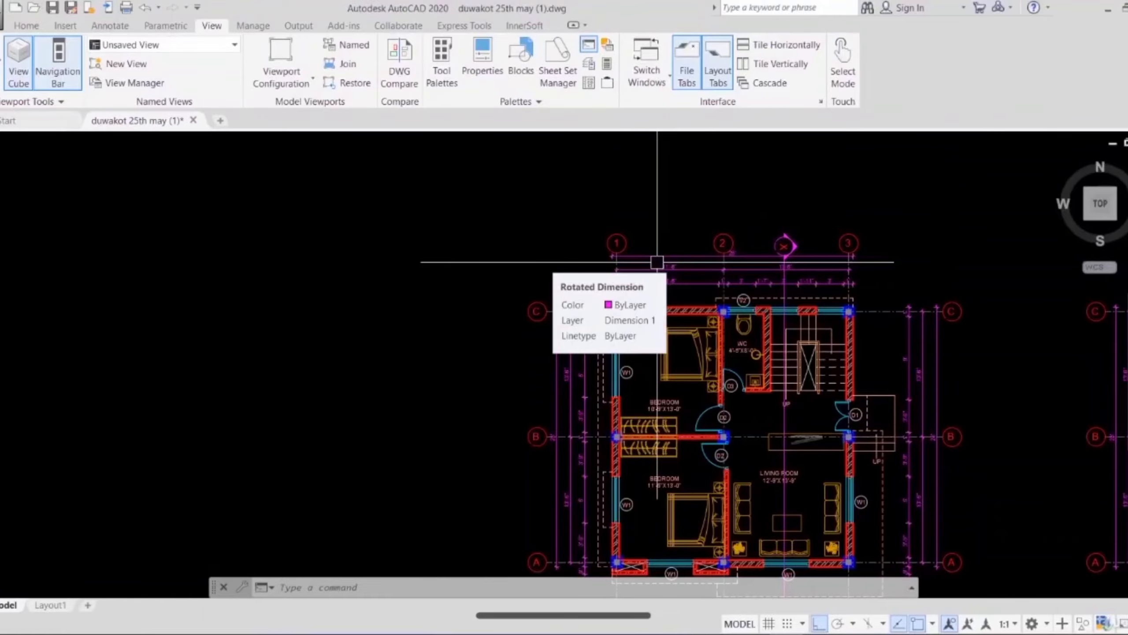
{"action": "scroll", "coordinate": [657, 262], "scroll_direction": "up", "scroll_amount": 4}
{"action": "scroll", "coordinate": [446, 246], "scroll_direction": "down", "scroll_amount": 2}
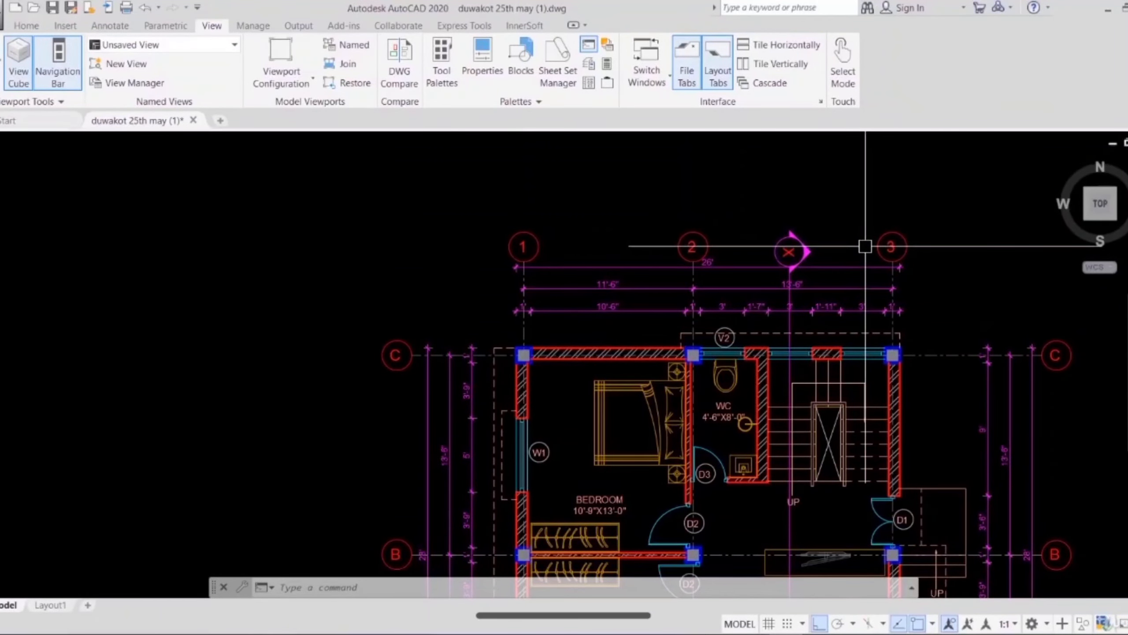
{"action": "scroll", "coordinate": [522, 255], "scroll_direction": "down", "scroll_amount": 2}
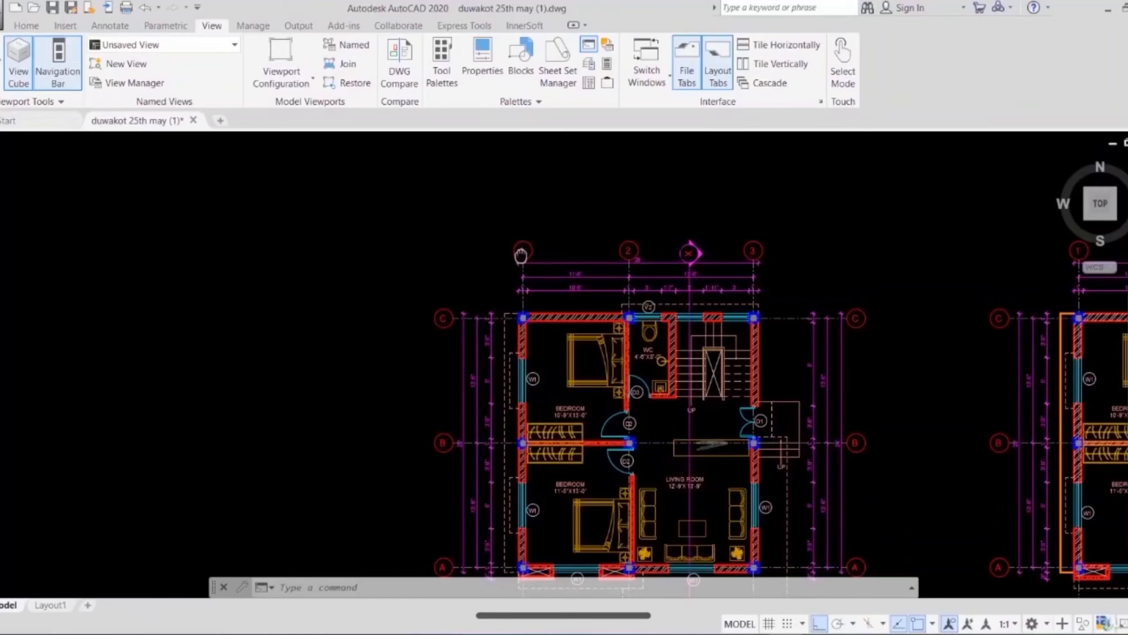
Step: Trace grid lines 1, 2 and 3 through the ground floor plan from the north side to the south side
{"action": "middle_click_drag", "start_coordinate": [520, 256], "coordinate": [507, 157]}
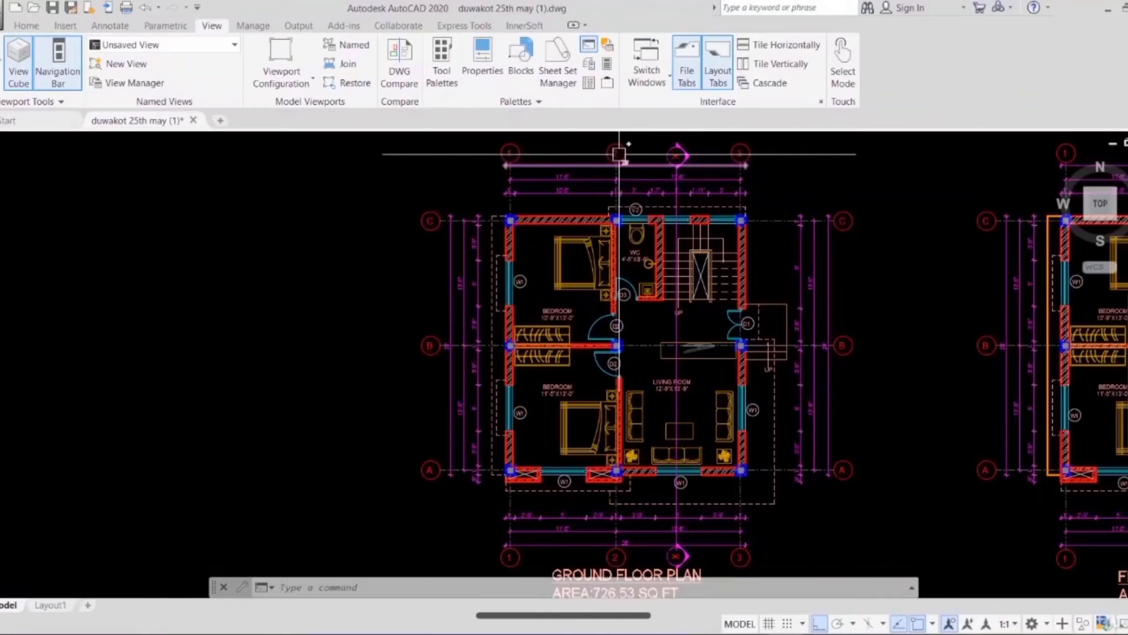
{"action": "scroll", "coordinate": [619, 155], "scroll_direction": "up", "scroll_amount": 4}
{"action": "scroll", "coordinate": [619, 153], "scroll_direction": "down", "scroll_amount": 4}
{"action": "middle_click_drag", "start_coordinate": [617, 279], "coordinate": [603, 179]}
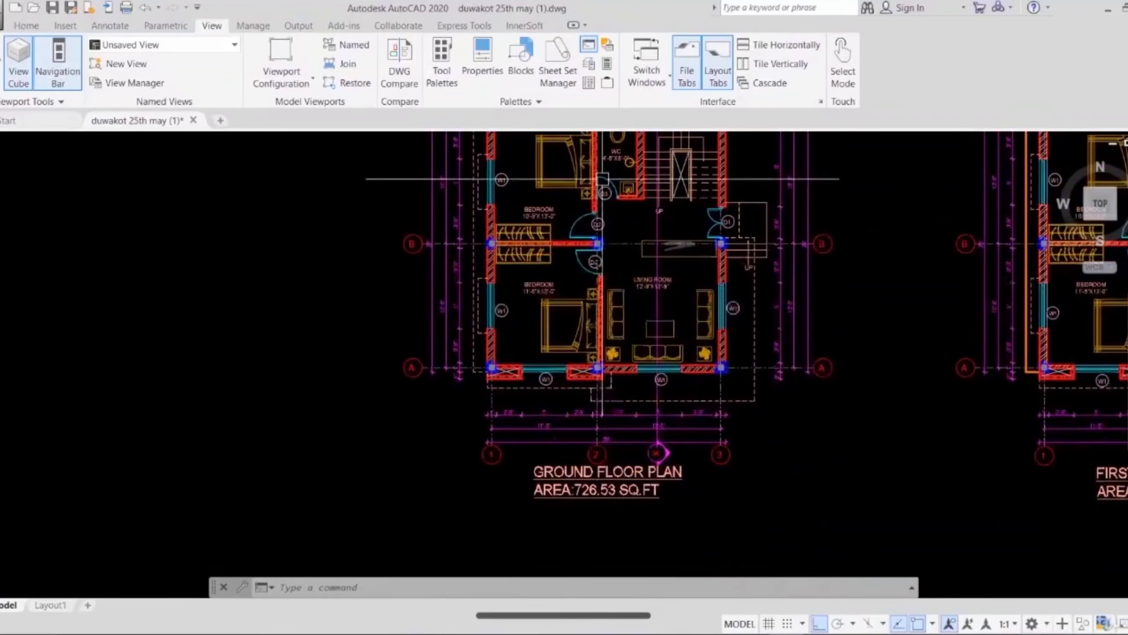
{"action": "scroll", "coordinate": [598, 454], "scroll_direction": "up", "scroll_amount": 2}
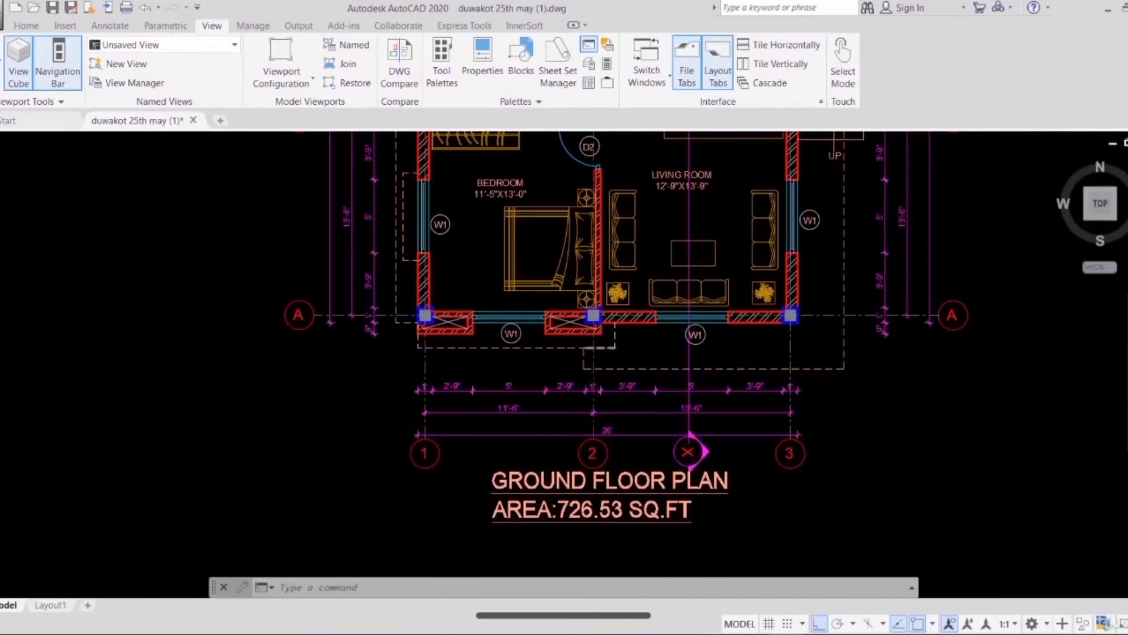
{"action": "scroll", "coordinate": [608, 348], "scroll_direction": "down", "scroll_amount": 2}
{"action": "middle_click_drag", "start_coordinate": [623, 295], "coordinate": [638, 368]}
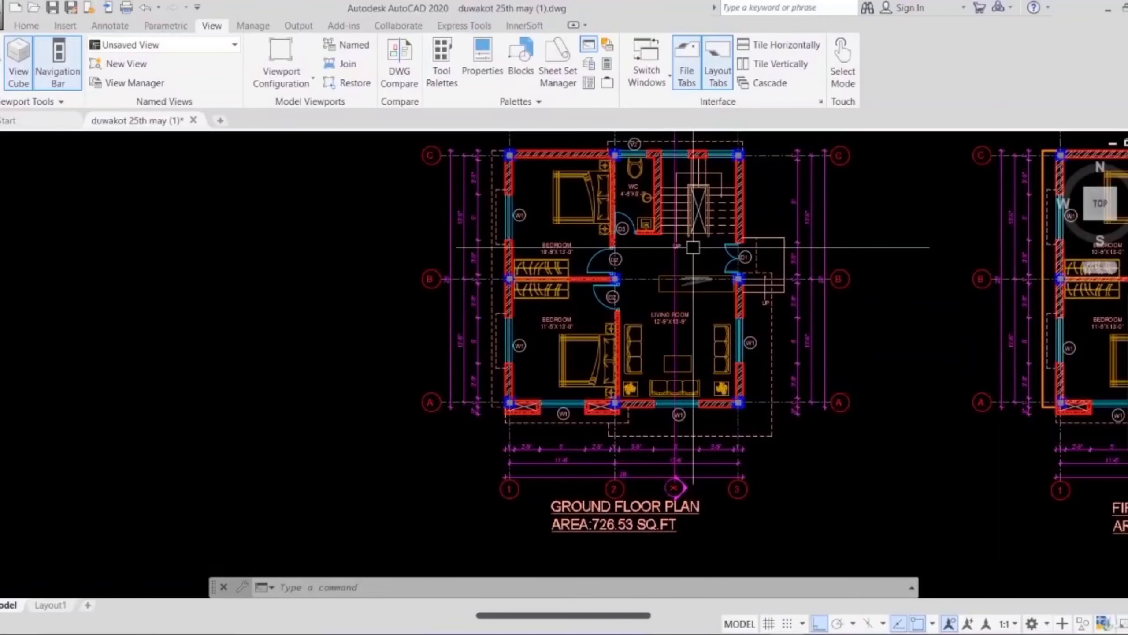
{"action": "middle_click_drag", "start_coordinate": [693, 247], "coordinate": [709, 311]}
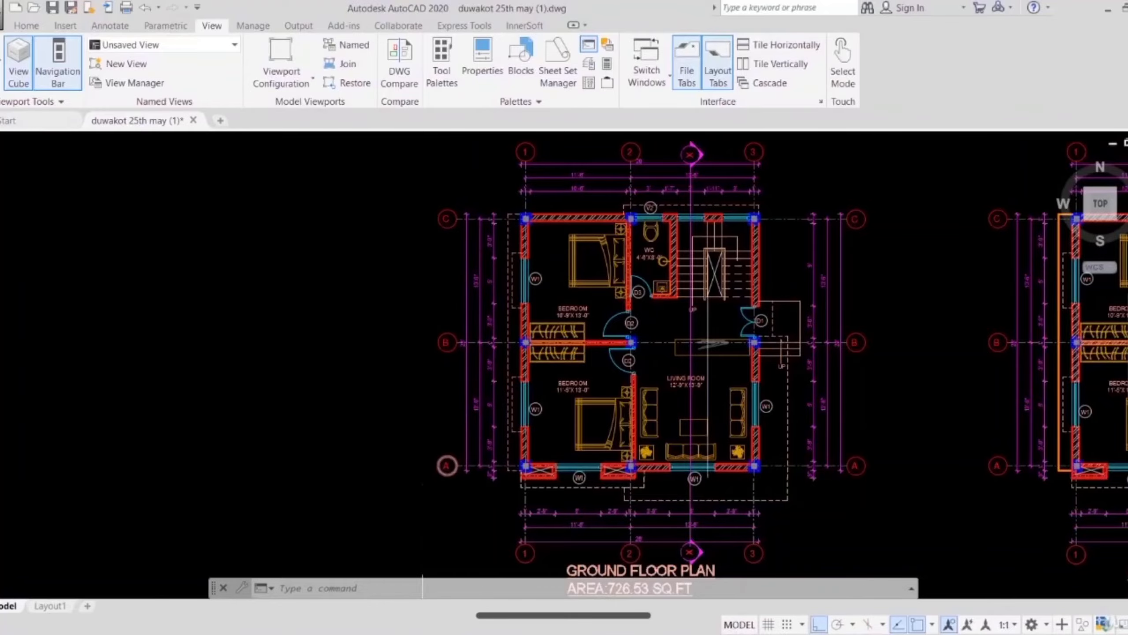
Step: Check how grid lines A, B and C meet grid lines 1 to 3 at the ground floor columns
{"action": "left_click", "coordinate": [557, 354]}
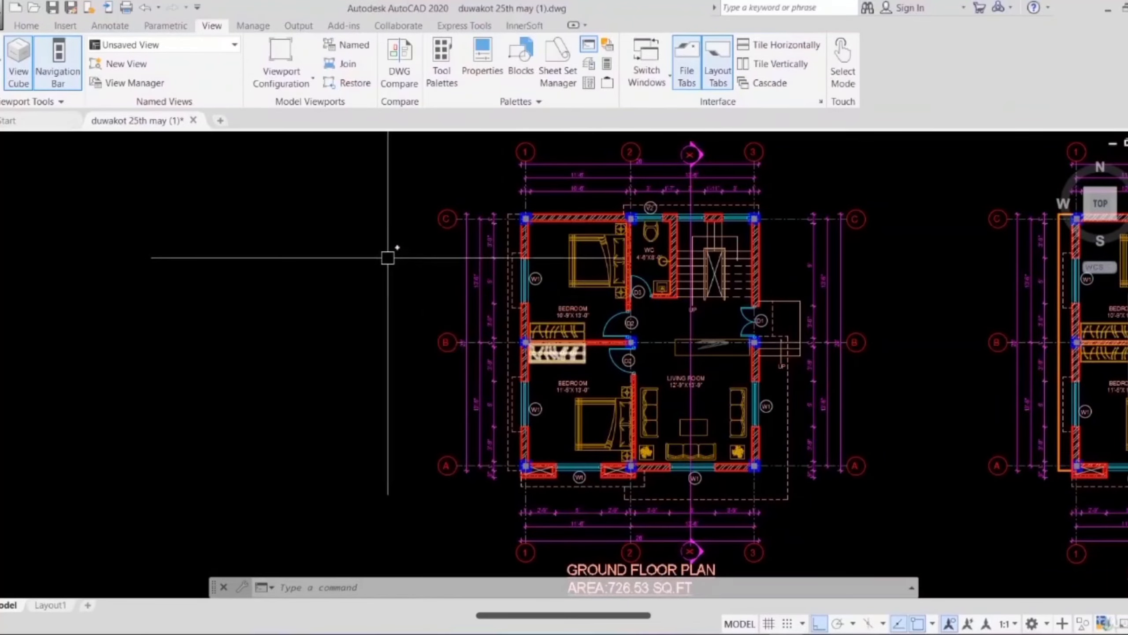
{"action": "scroll", "coordinate": [494, 224], "scroll_direction": "up", "scroll_amount": 2}
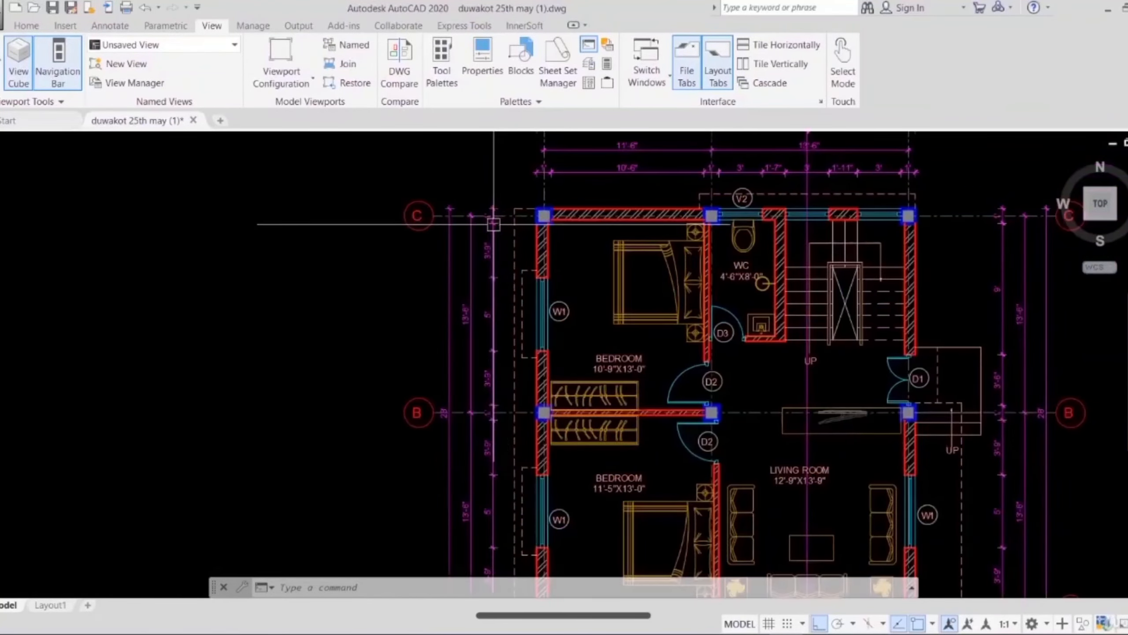
{"action": "middle_click_drag", "start_coordinate": [493, 224], "coordinate": [484, 325]}
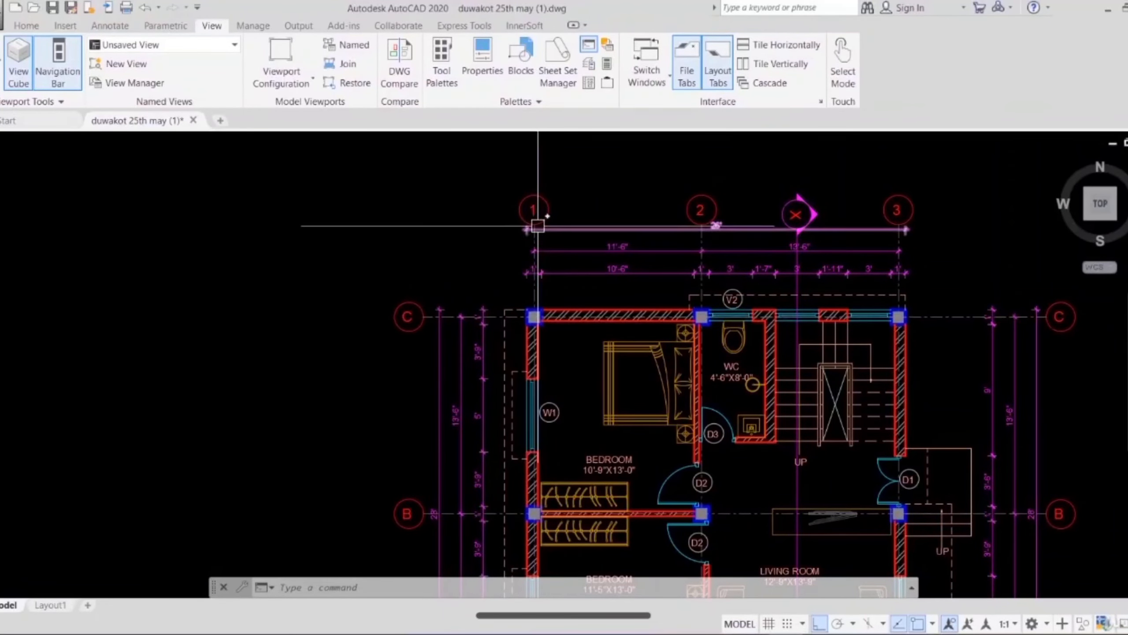
{"action": "scroll", "coordinate": [517, 311], "scroll_direction": "down", "scroll_amount": 3}
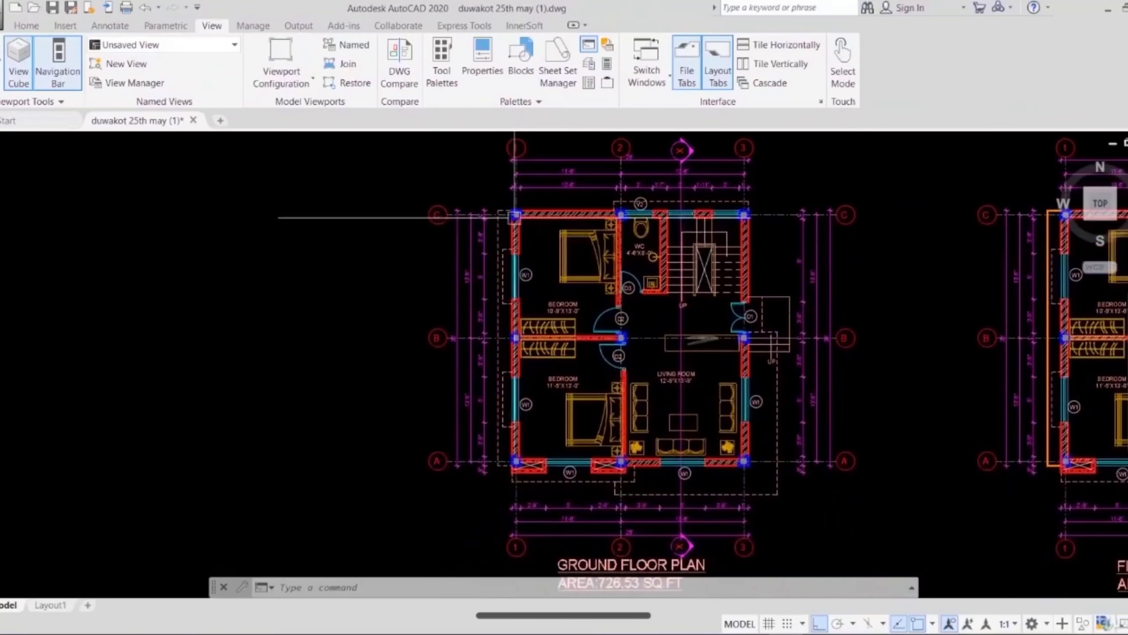
{"action": "middle_click_drag", "start_coordinate": [585, 313], "coordinate": [578, 361]}
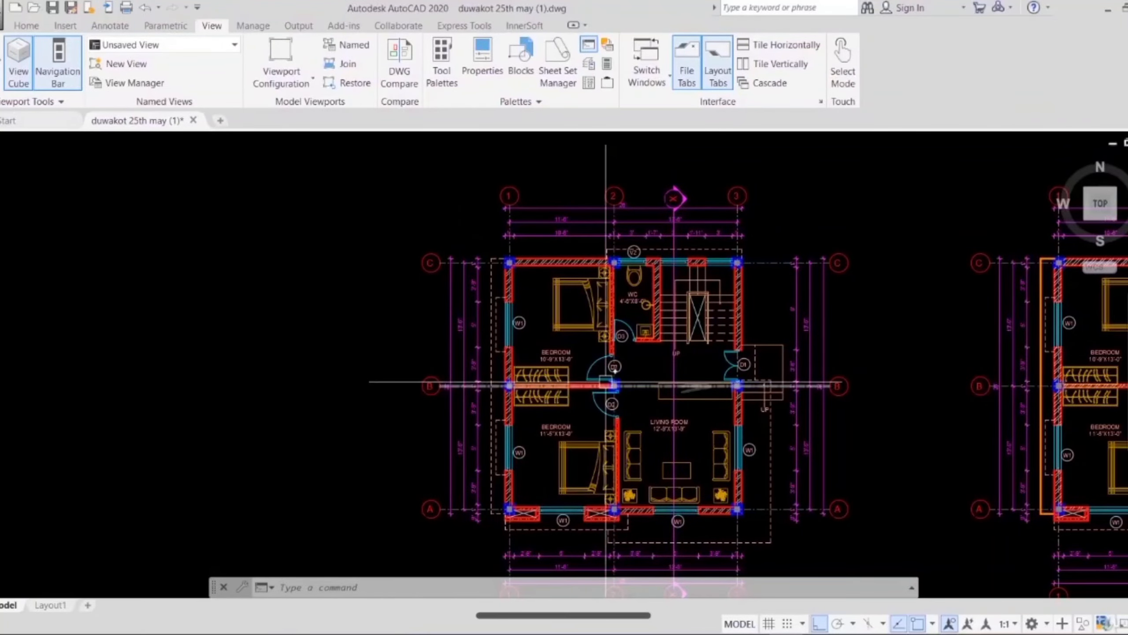
Step: Inspect the three dimension rows between grids 1 and 3 above the ground floor's north wall
{"action": "scroll", "coordinate": [560, 338], "scroll_direction": "up", "scroll_amount": 3}
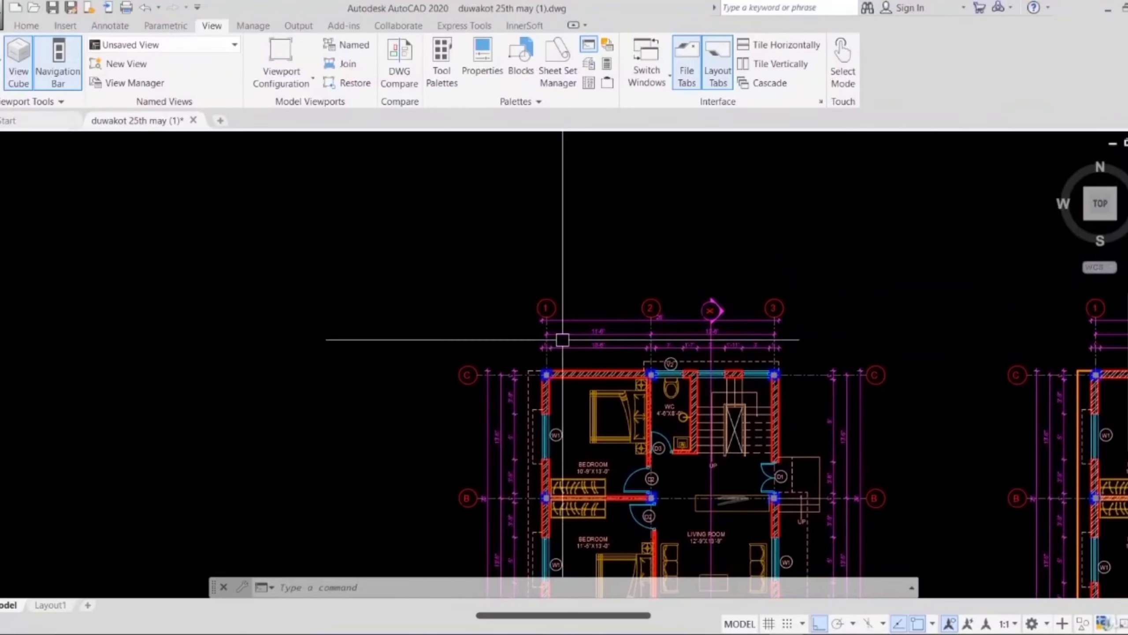
{"action": "scroll", "coordinate": [563, 340], "scroll_direction": "up", "scroll_amount": 3}
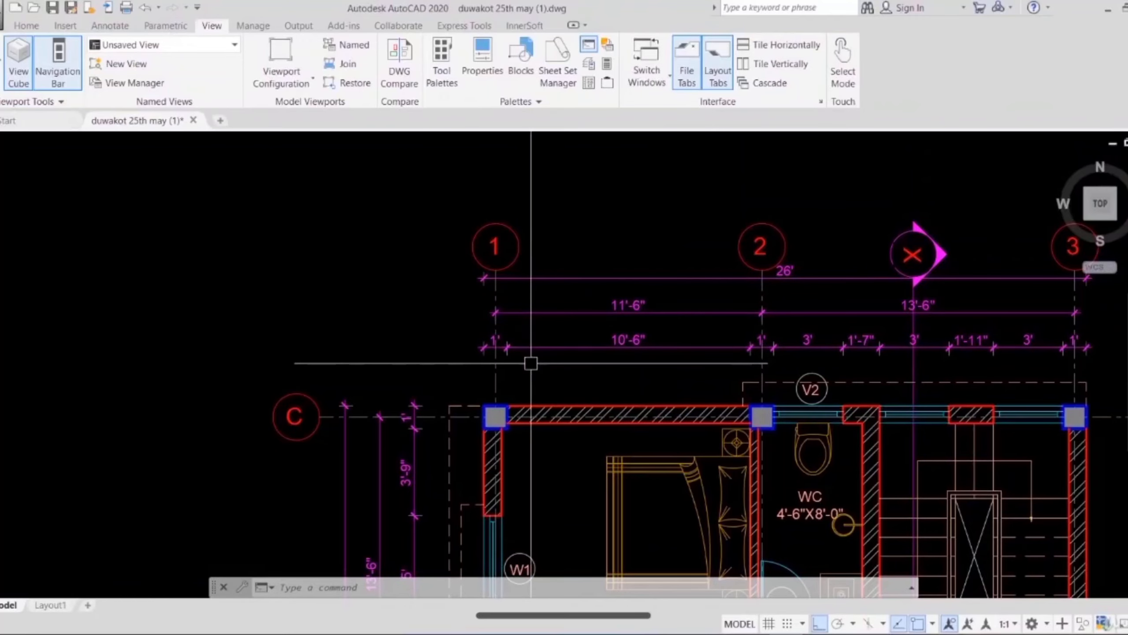
{"action": "mouse_move", "coordinate": [772, 404]}
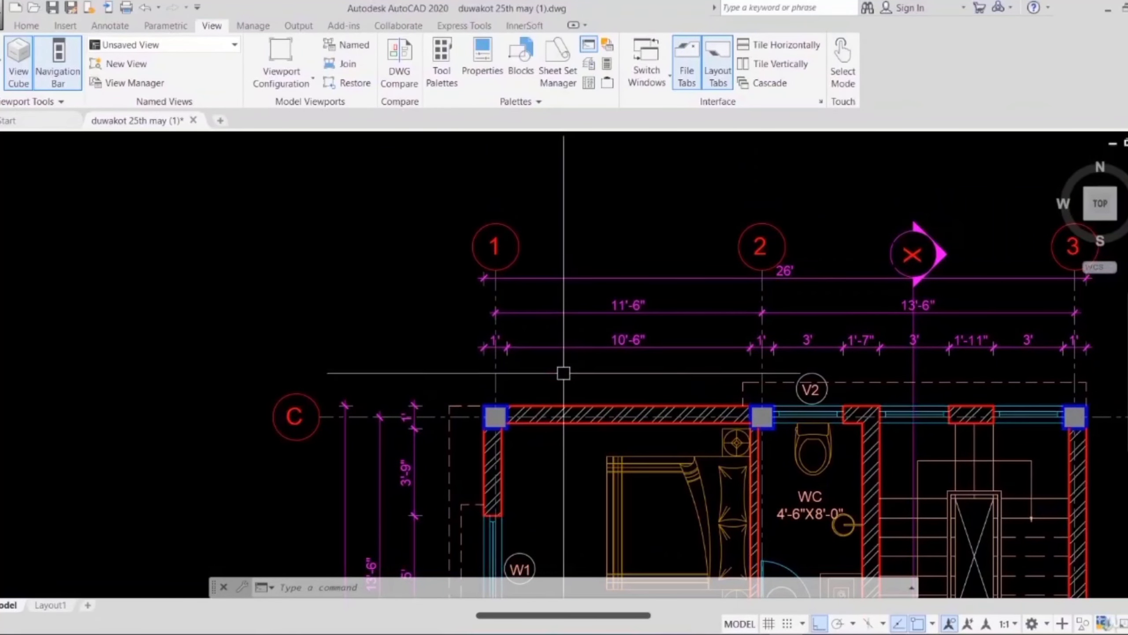
{"action": "left_click", "coordinate": [557, 306]}
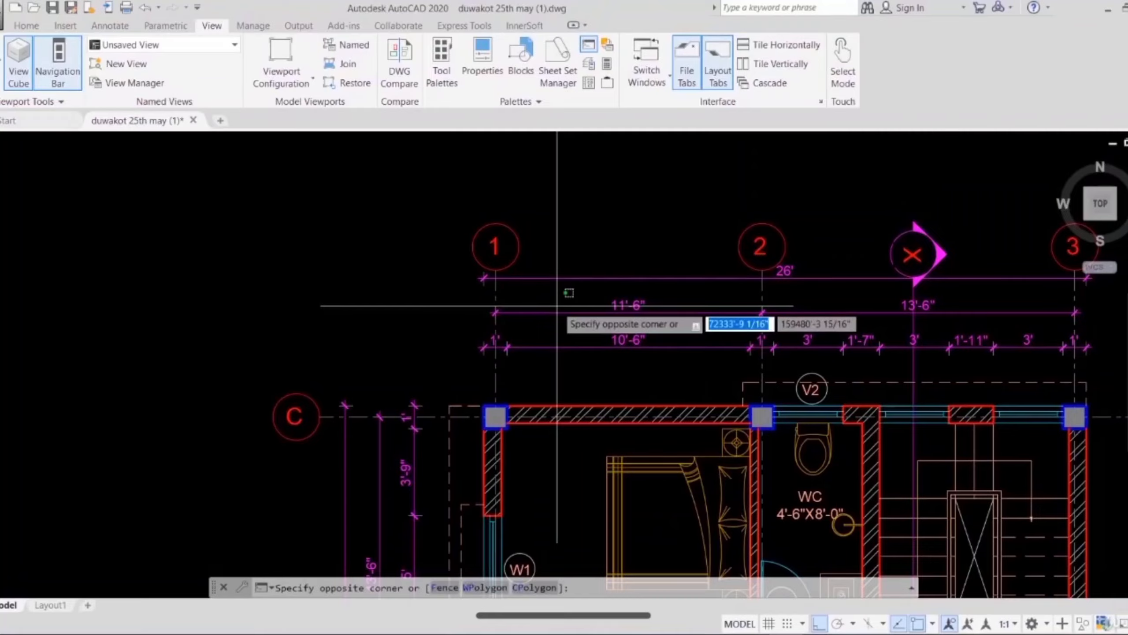
{"action": "left_click", "coordinate": [558, 318]}
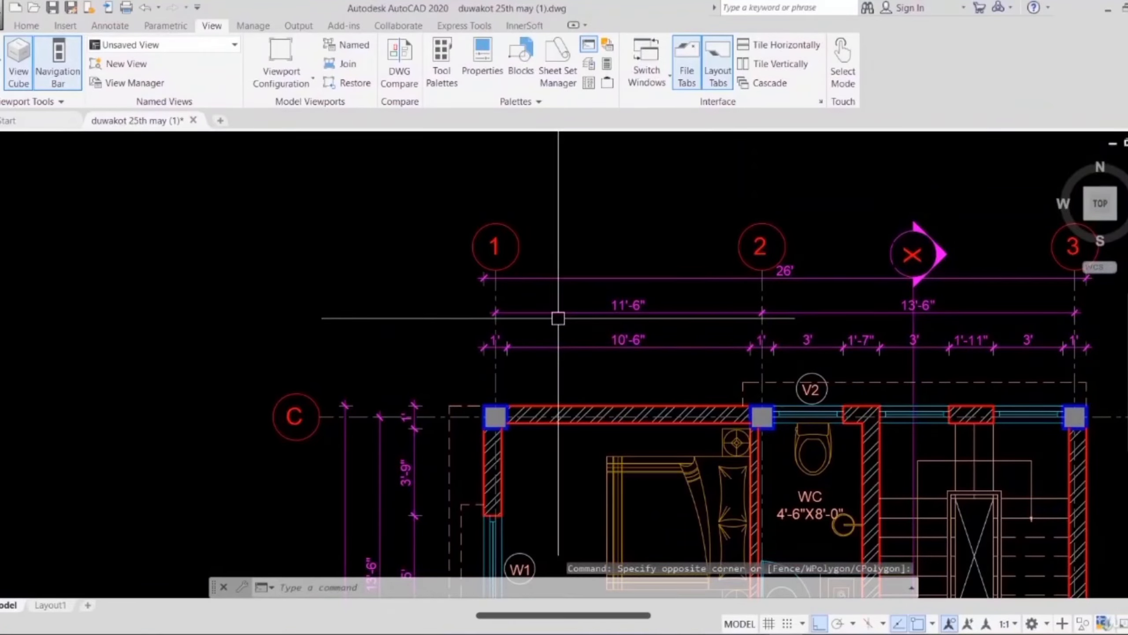
Step: Add a linear dimension between the column centres at grids 1 and 2 on grid C, placed just above the north wall
{"action": "left_click", "coordinate": [559, 317]}
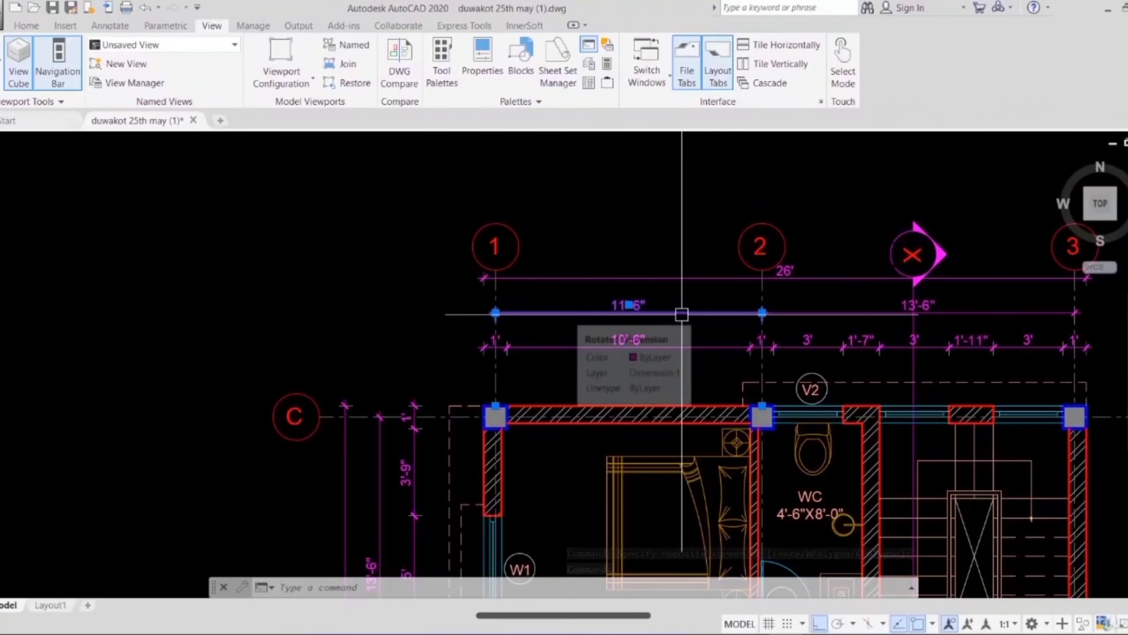
{"action": "left_click", "coordinate": [27, 26]}
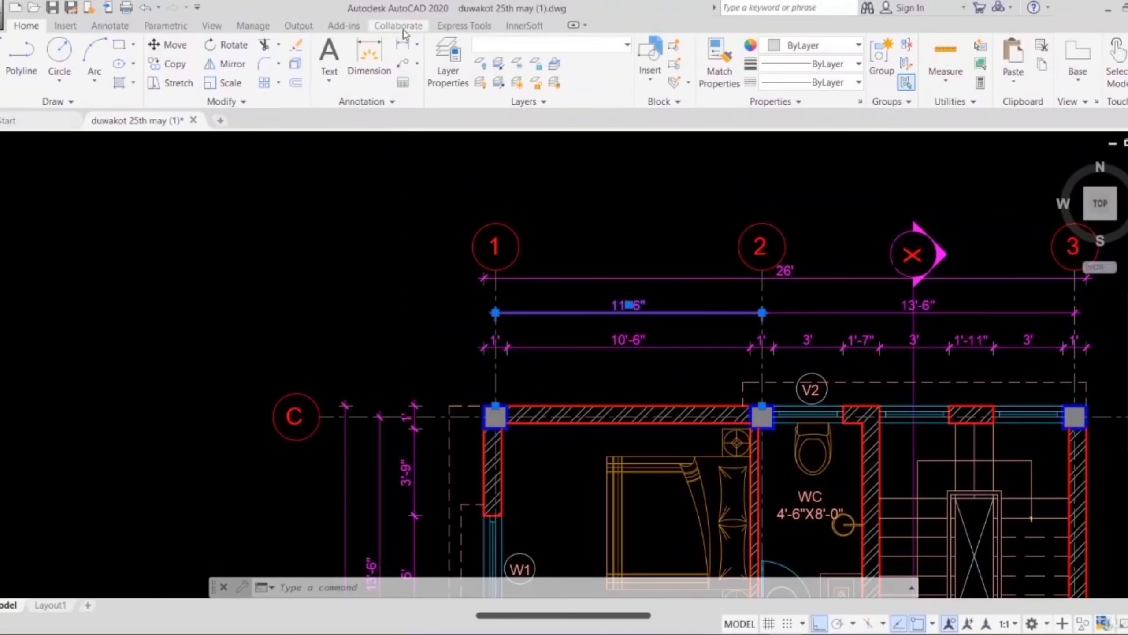
{"action": "left_click", "coordinate": [416, 47]}
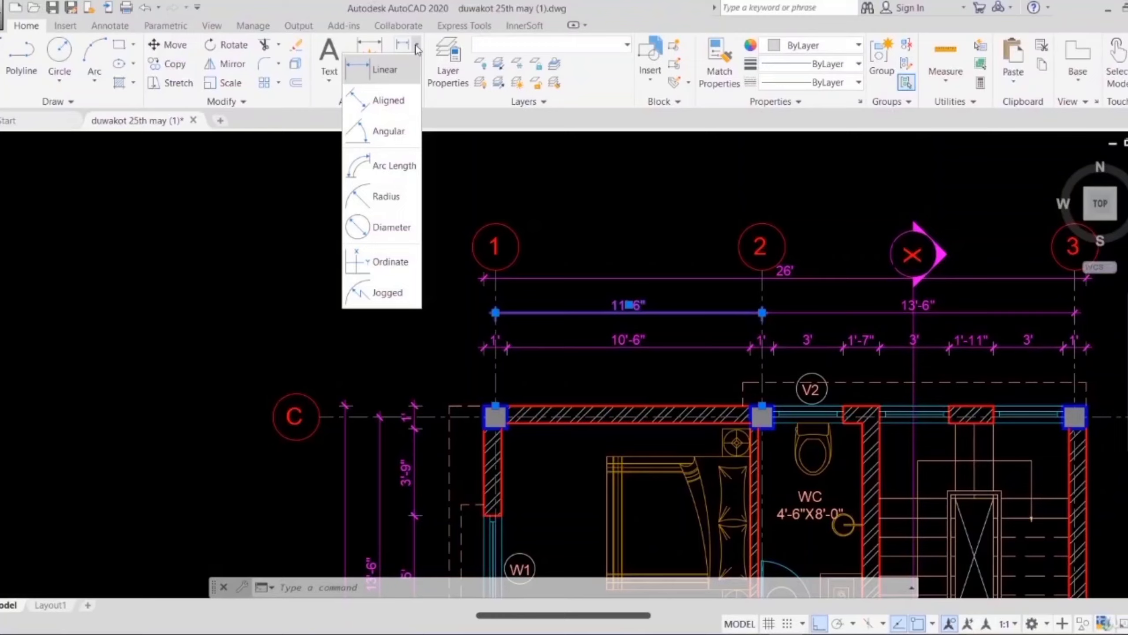
{"action": "left_click", "coordinate": [379, 71]}
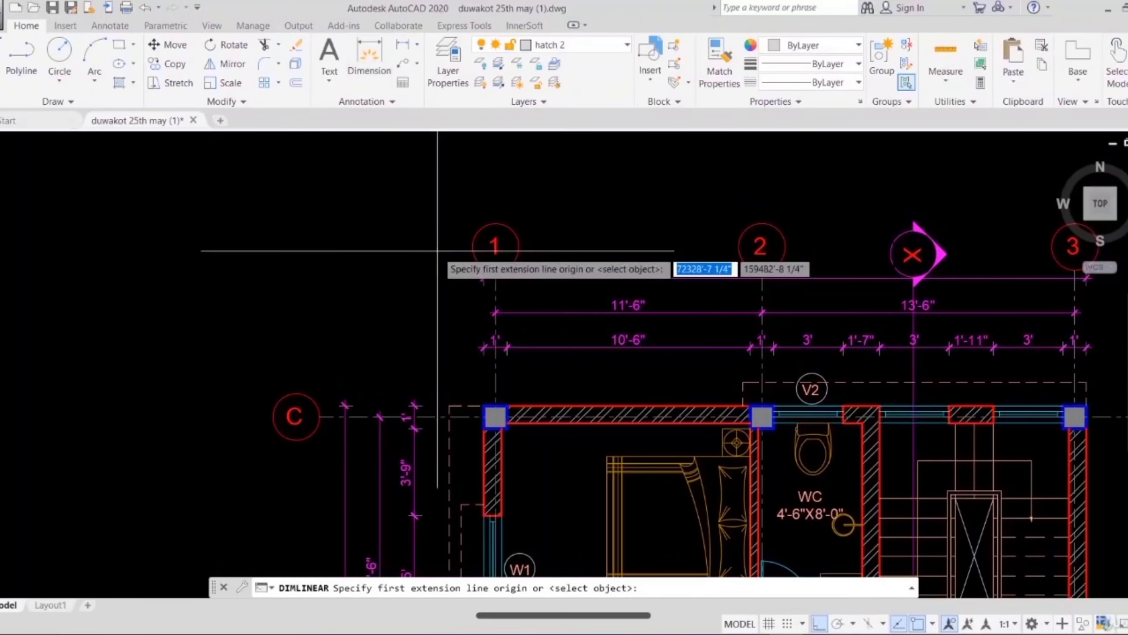
{"action": "scroll", "coordinate": [524, 427], "scroll_direction": "up", "scroll_amount": 4}
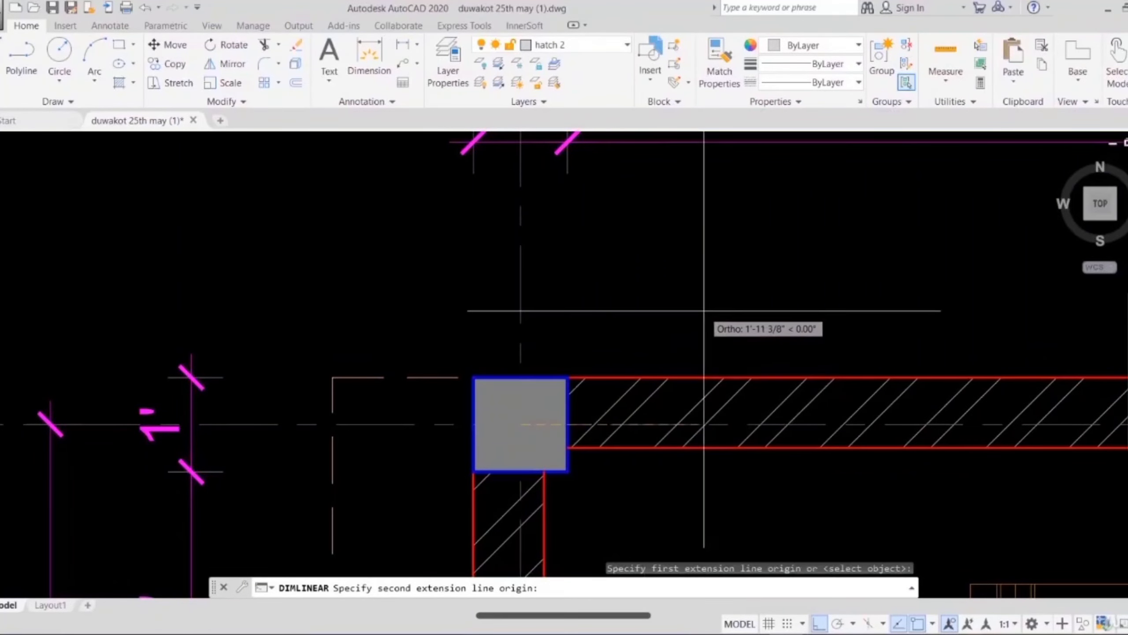
{"action": "scroll", "coordinate": [702, 312], "scroll_direction": "down", "scroll_amount": 2}
{"action": "middle_click_drag", "start_coordinate": [741, 361], "coordinate": [351, 284]}
{"action": "scroll", "coordinate": [352, 285], "scroll_direction": "down", "scroll_amount": 2}
{"action": "scroll", "coordinate": [625, 285], "scroll_direction": "up", "scroll_amount": 3}
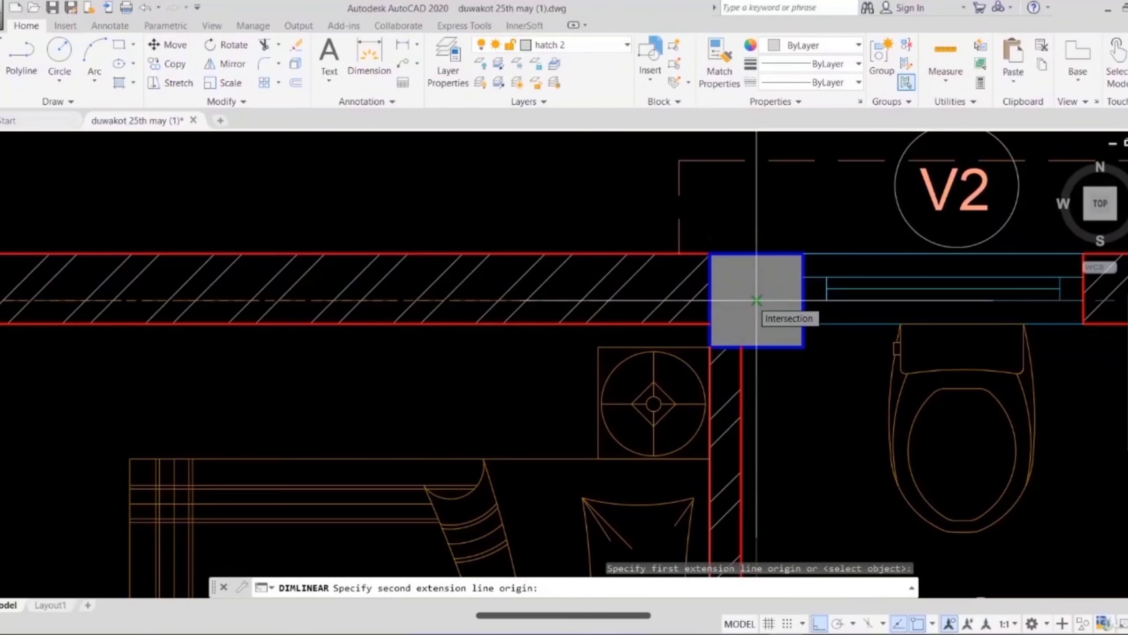
{"action": "left_click", "coordinate": [756, 301]}
{"action": "scroll", "coordinate": [750, 299], "scroll_direction": "down", "scroll_amount": 2}
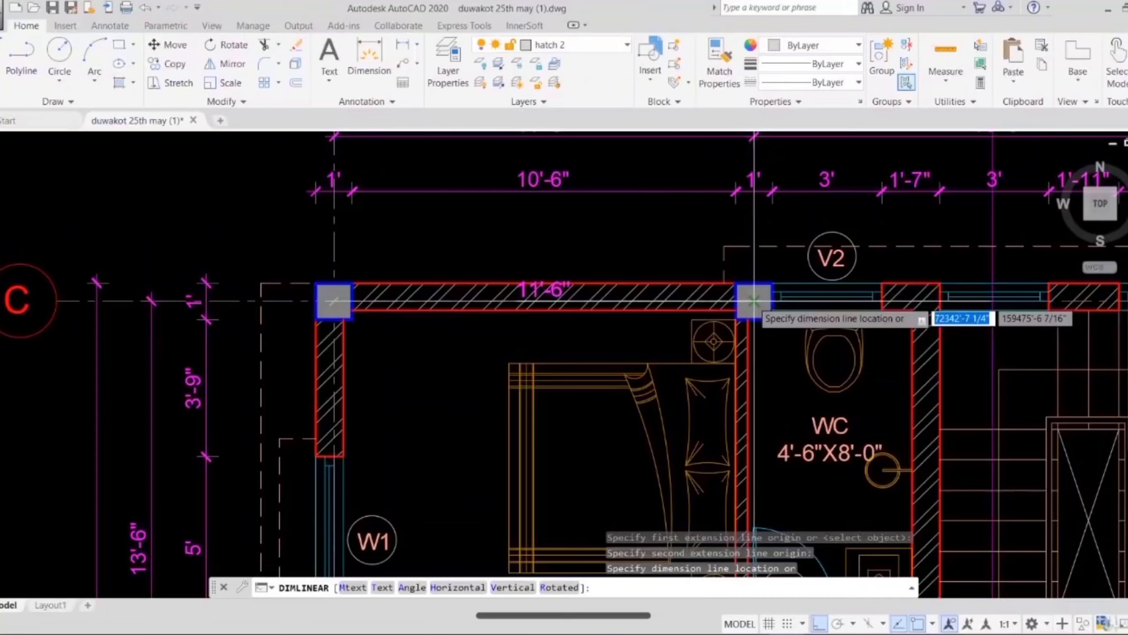
{"action": "left_click", "coordinate": [605, 248]}
{"action": "middle_click_drag", "start_coordinate": [605, 248], "coordinate": [624, 341]}
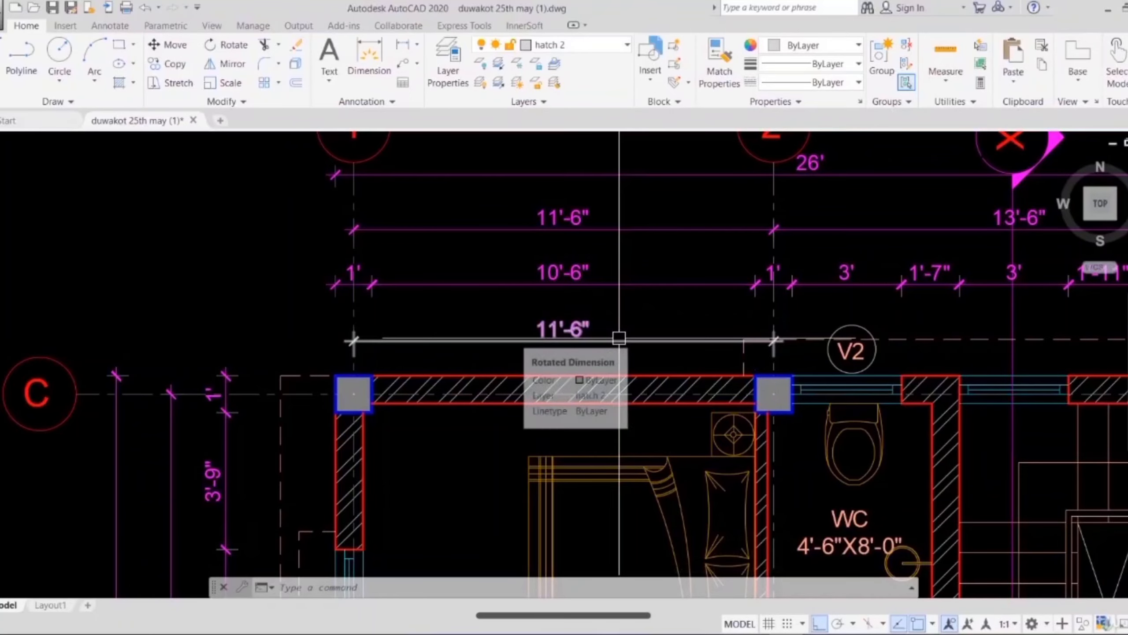
Step: Compare the ground floor's north dimension rows across grids 1 to 3 and inspect the section mark X
{"action": "scroll", "coordinate": [692, 353], "scroll_direction": "down", "scroll_amount": 2}
{"action": "middle_click_drag", "start_coordinate": [693, 353], "coordinate": [591, 336]}
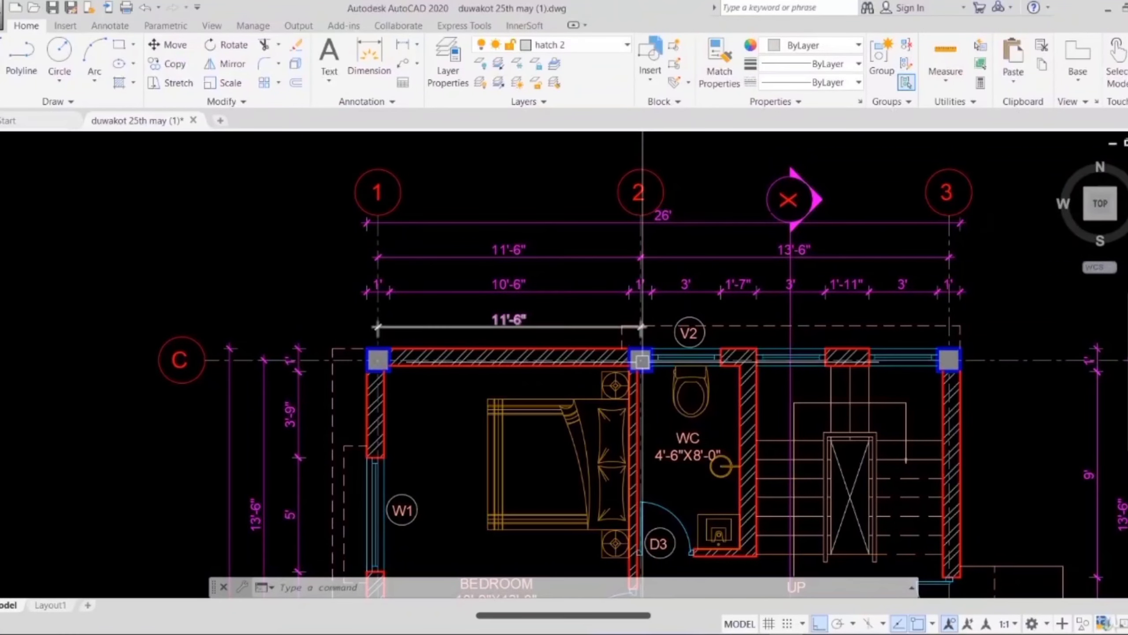
{"action": "scroll", "coordinate": [872, 353], "scroll_direction": "down", "scroll_amount": 2}
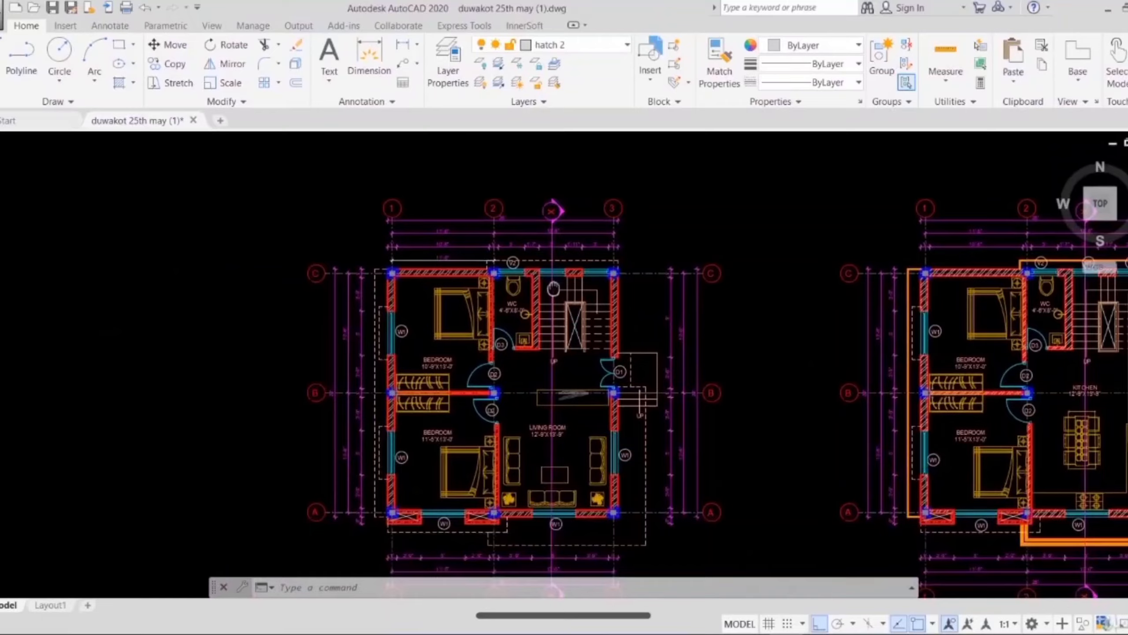
{"action": "middle_click_drag", "start_coordinate": [553, 288], "coordinate": [554, 281]}
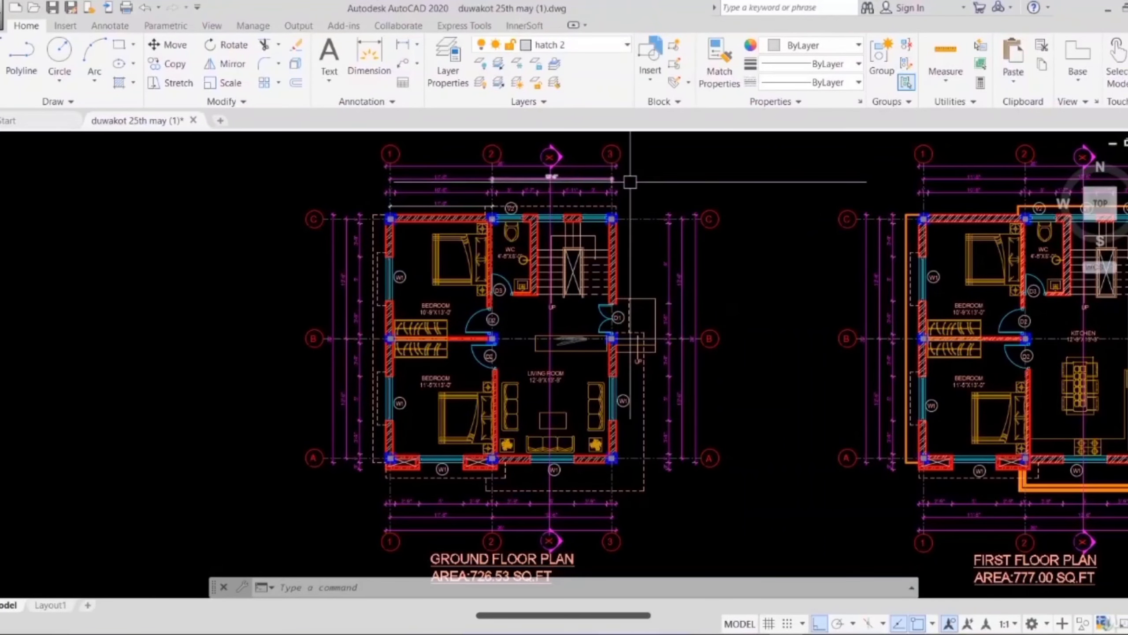
{"action": "scroll", "coordinate": [548, 151], "scroll_direction": "up", "scroll_amount": 4}
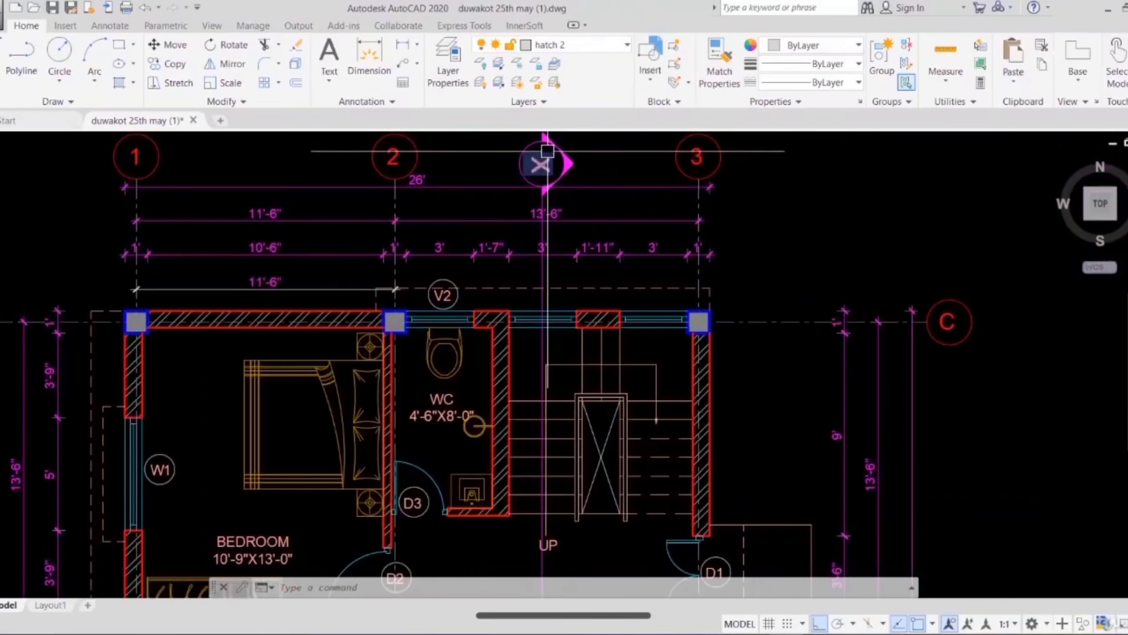
{"action": "scroll", "coordinate": [558, 269], "scroll_direction": "down", "scroll_amount": 4}
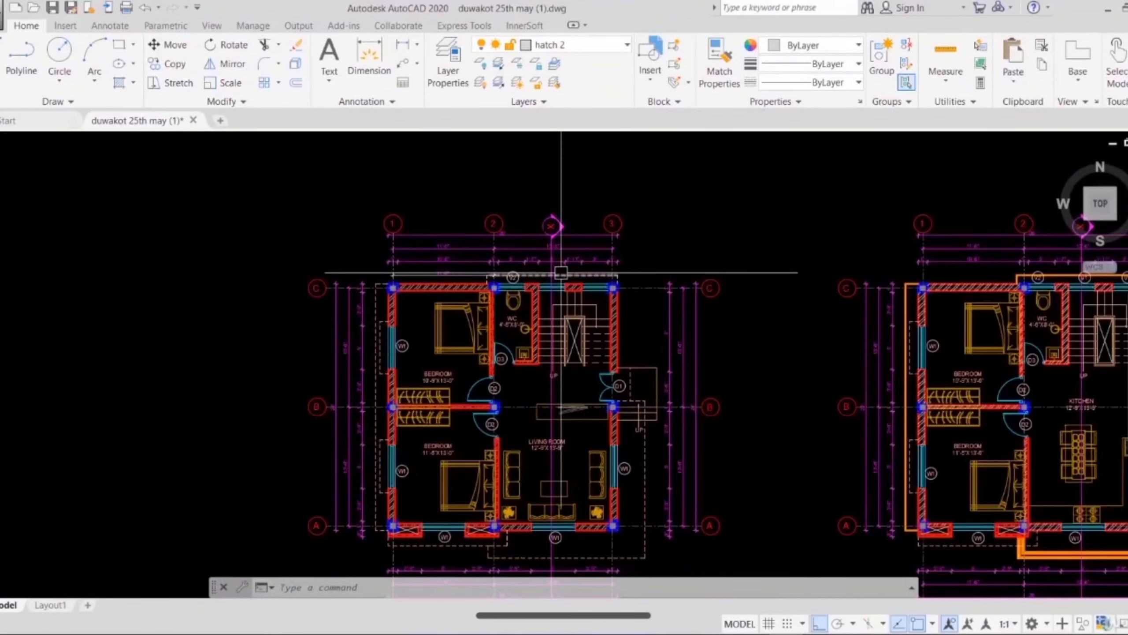
Step: Go to Section at X-X and read the ground and plinth level marks beside the building's base
{"action": "scroll", "coordinate": [561, 272], "scroll_direction": "down", "scroll_amount": 5}
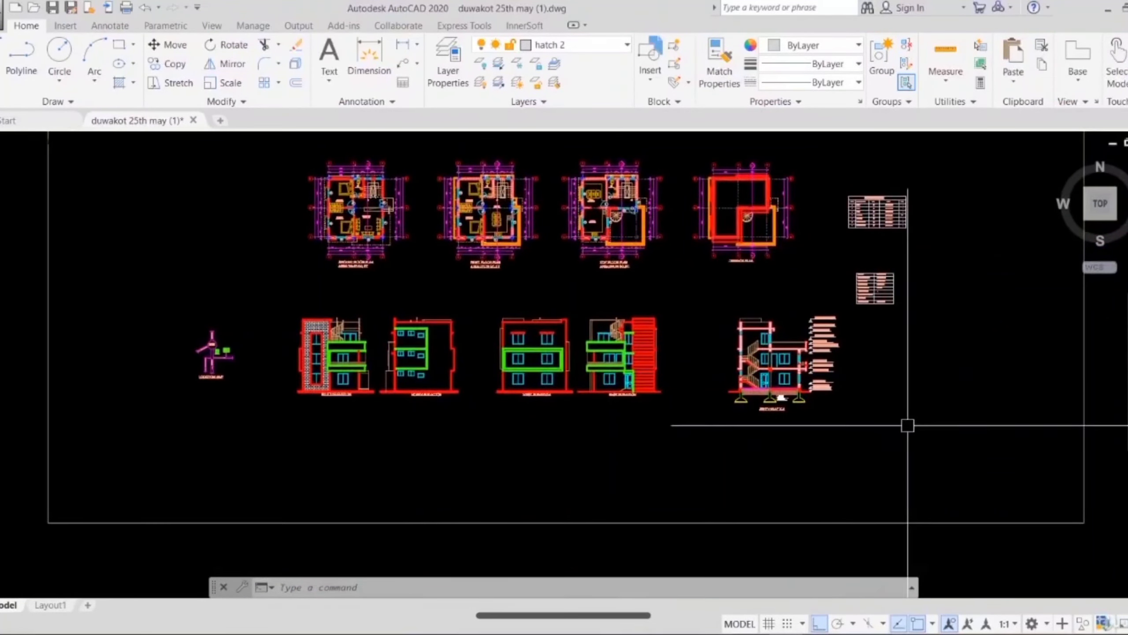
{"action": "scroll", "coordinate": [789, 383], "scroll_direction": "up", "scroll_amount": 5}
{"action": "middle_click_drag", "start_coordinate": [671, 414], "coordinate": [695, 415]}
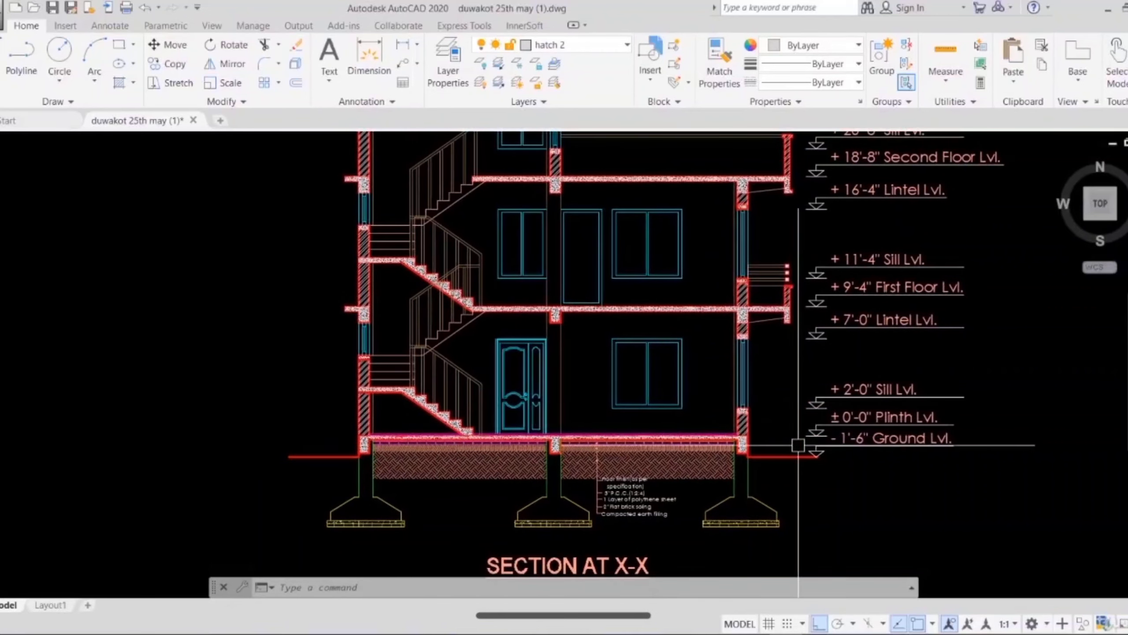
{"action": "scroll", "coordinate": [798, 445], "scroll_direction": "up", "scroll_amount": 4}
{"action": "middle_click_drag", "start_coordinate": [876, 446], "coordinate": [695, 436]}
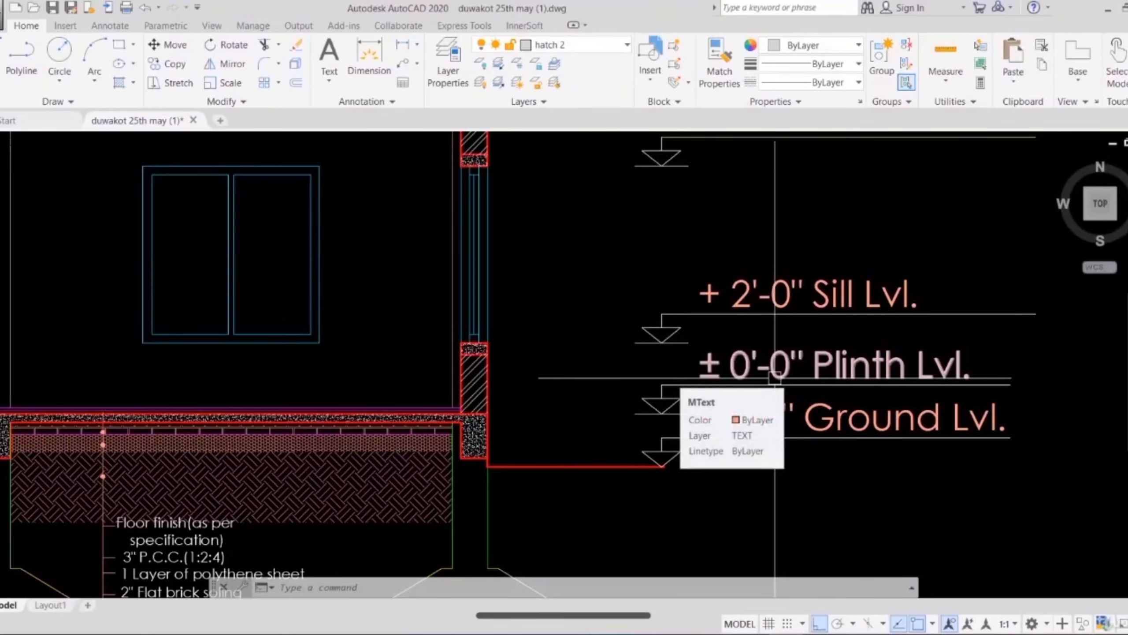
Step: Check the ground floor's sill and lintel levels against the window, wall and door in Section at X-X
{"action": "mouse_move", "coordinate": [312, 378]}
{"action": "middle_mouse_down"}
{"action": "mouse_move", "coordinate": [492, 379]}
{"action": "mouse_move", "coordinate": [646, 410]}
{"action": "middle_mouse_up"}
{"action": "scroll", "coordinate": [503, 394], "scroll_direction": "down", "scroll_amount": 4}
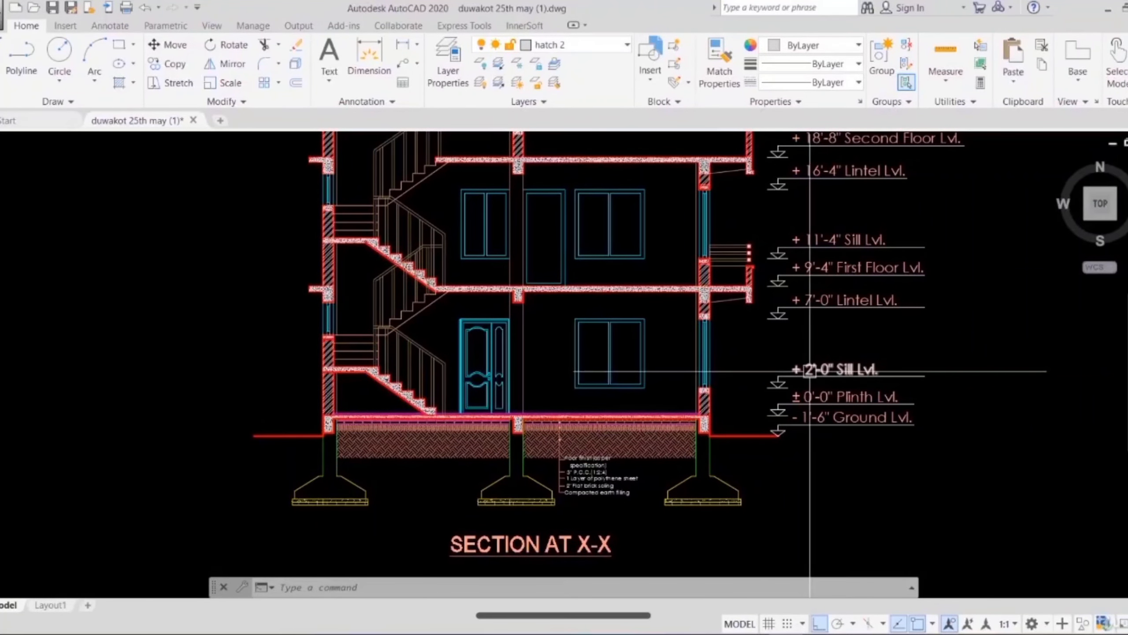
{"action": "scroll", "coordinate": [851, 372], "scroll_direction": "up", "scroll_amount": 5}
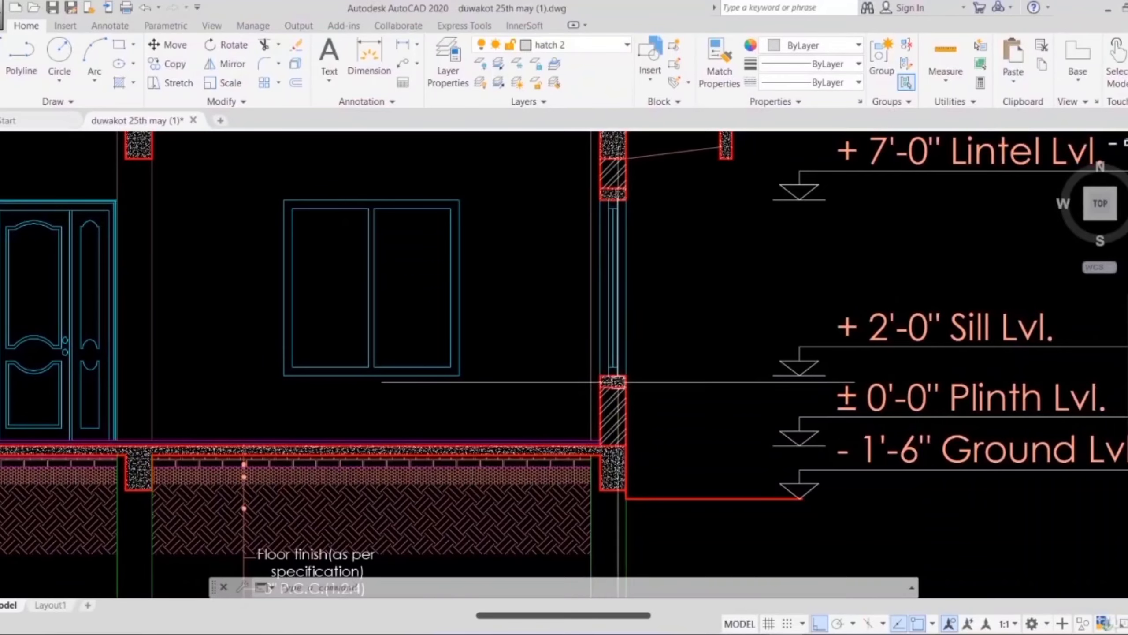
{"action": "scroll", "coordinate": [594, 289], "scroll_direction": "down", "scroll_amount": 3}
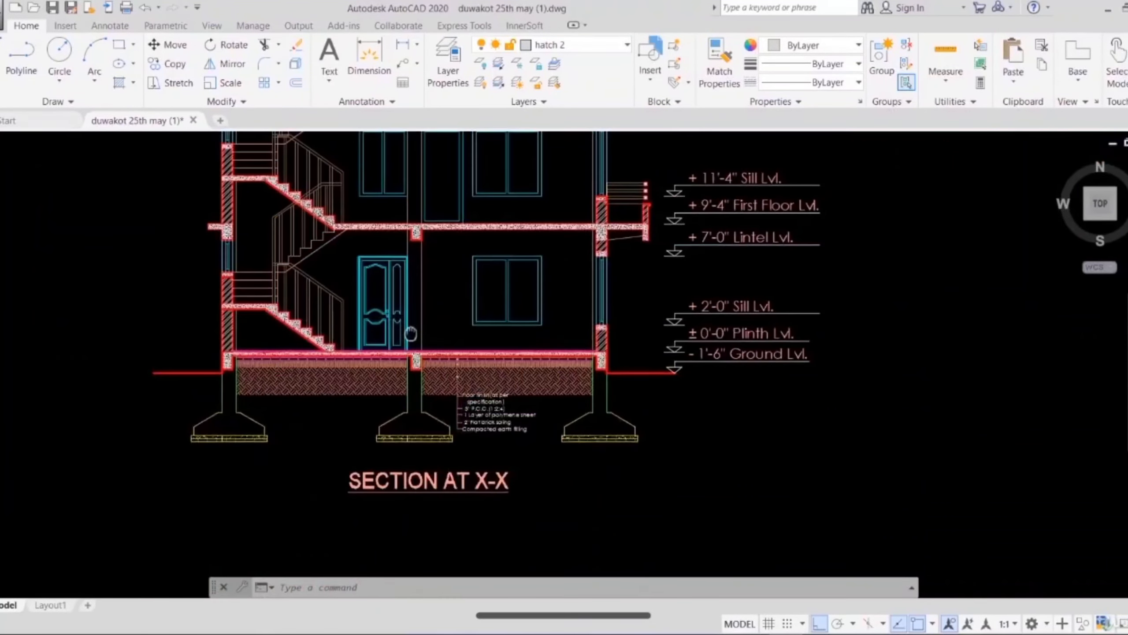
{"action": "middle_click_drag", "start_coordinate": [408, 328], "coordinate": [678, 349]}
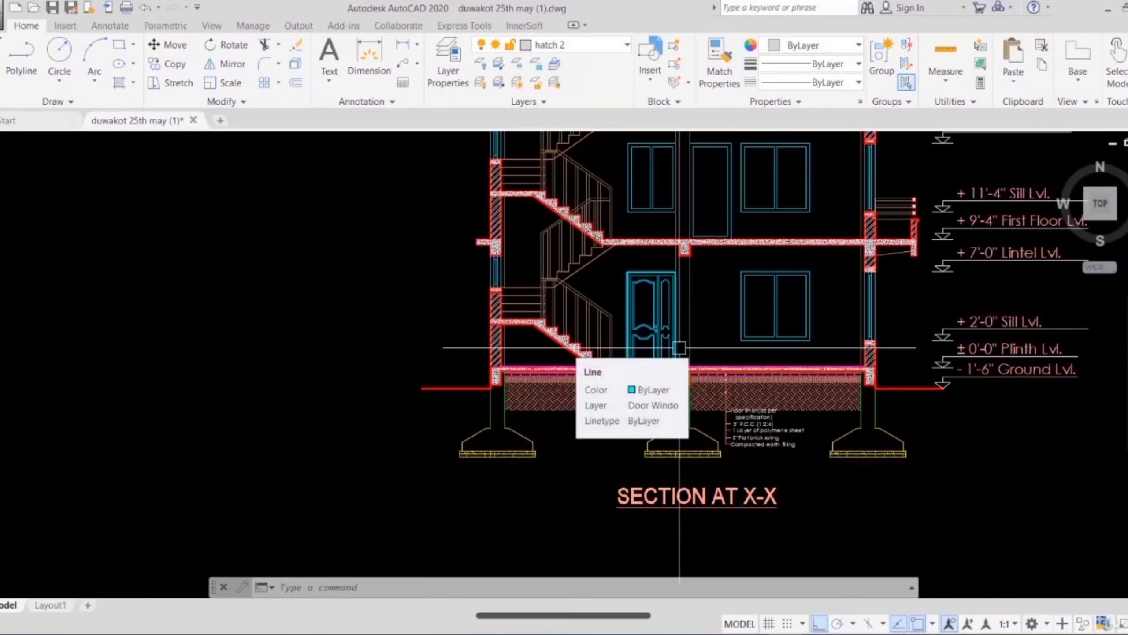
Step: Follow the staircase up through Section at X-X and read the level marks from the first floor towards the parapet
{"action": "scroll", "coordinate": [547, 357], "scroll_direction": "up", "scroll_amount": 3}
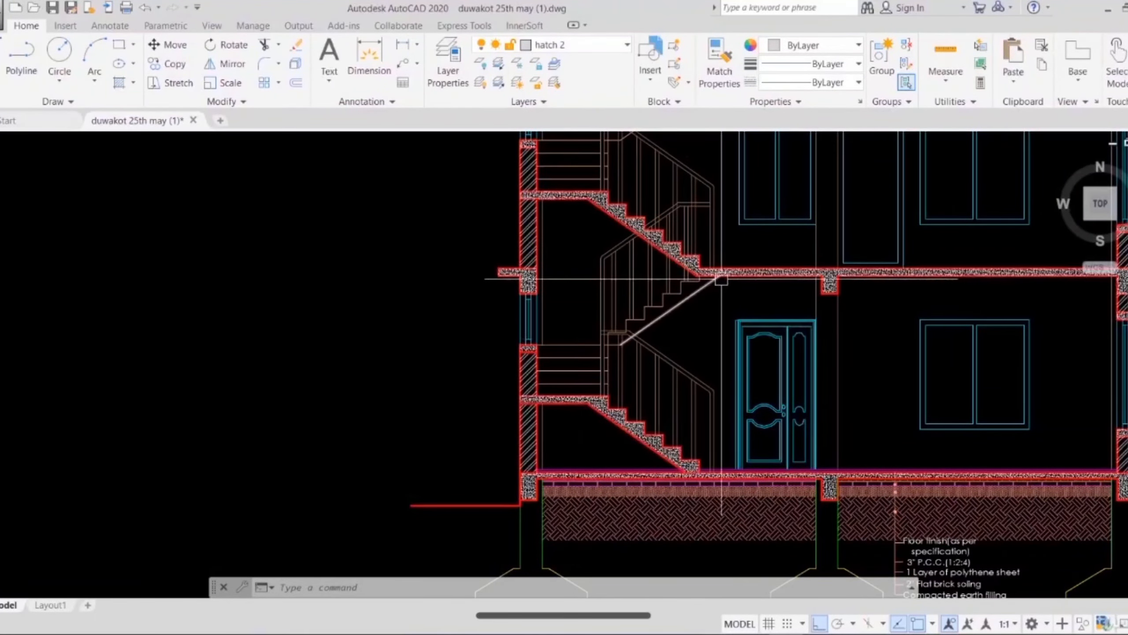
{"action": "mouse_move", "coordinate": [730, 323]}
{"action": "middle_mouse_down"}
{"action": "mouse_move", "coordinate": [662, 429]}
{"action": "mouse_move", "coordinate": [541, 367]}
{"action": "middle_mouse_up"}
{"action": "scroll", "coordinate": [661, 431], "scroll_direction": "down", "scroll_amount": 3}
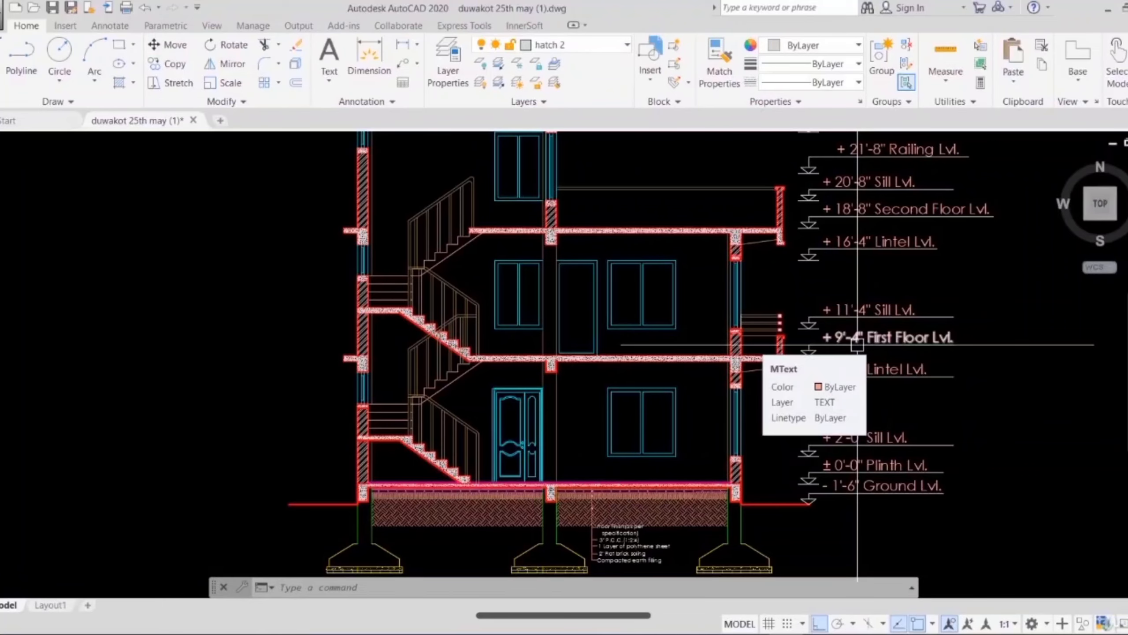
{"action": "mouse_move", "coordinate": [597, 335]}
{"action": "middle_mouse_down"}
{"action": "mouse_move", "coordinate": [617, 358]}
{"action": "mouse_move", "coordinate": [654, 479]}
{"action": "middle_mouse_up"}
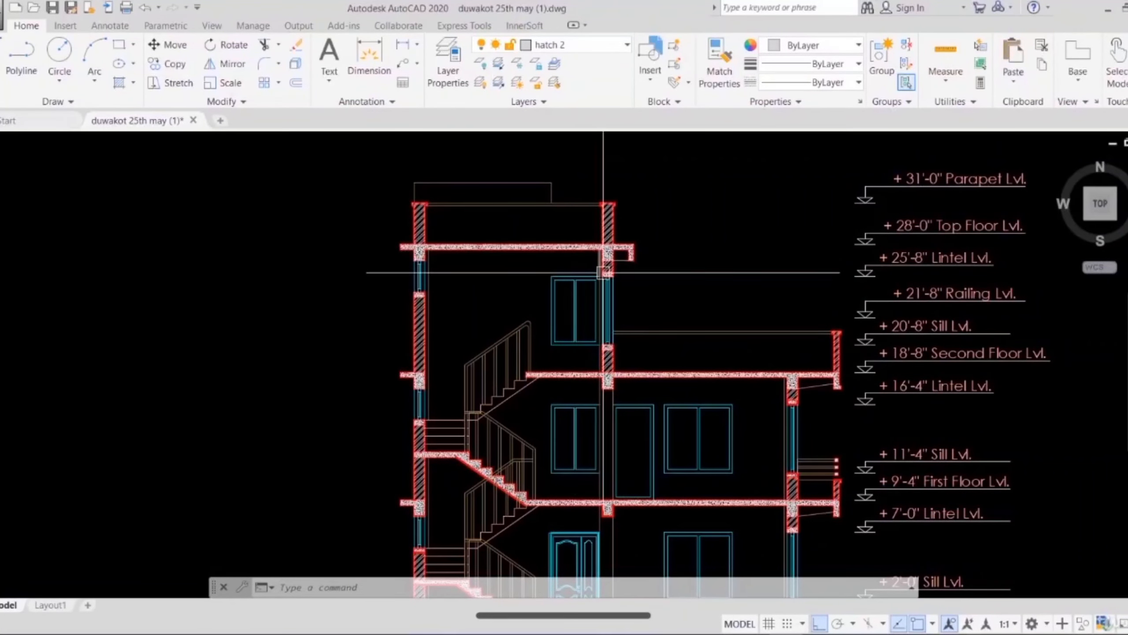